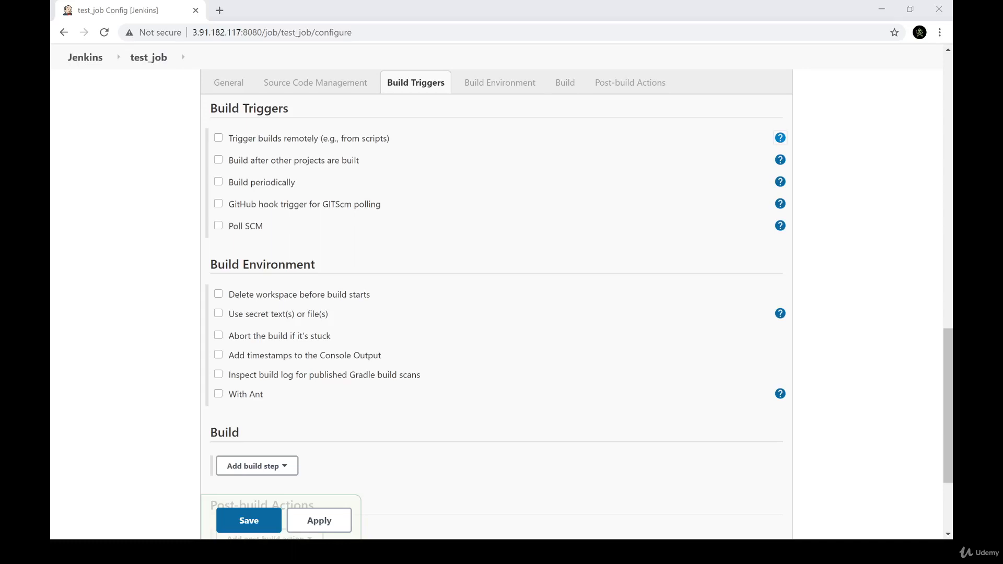
# Read the help text for the "Trigger builds remotely" option of test_job, including its hook script and email notification examples
pyautogui.click(780, 138)
pyautogui.moveTo(560, 169); pyautogui.dragTo(618, 199)
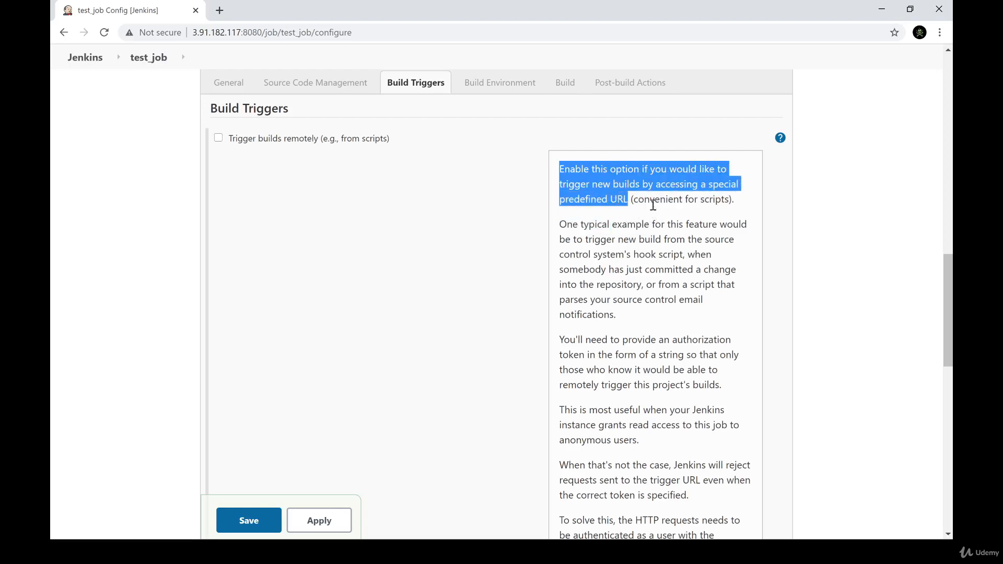
pyautogui.moveTo(716, 196); pyautogui.dragTo(662, 194)
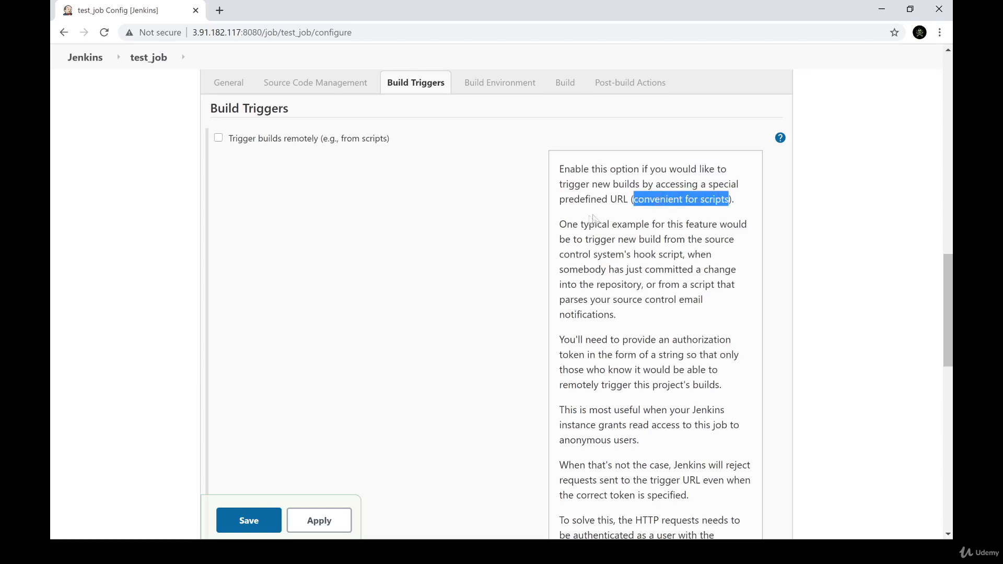
pyautogui.moveTo(560, 225); pyautogui.dragTo(684, 255)
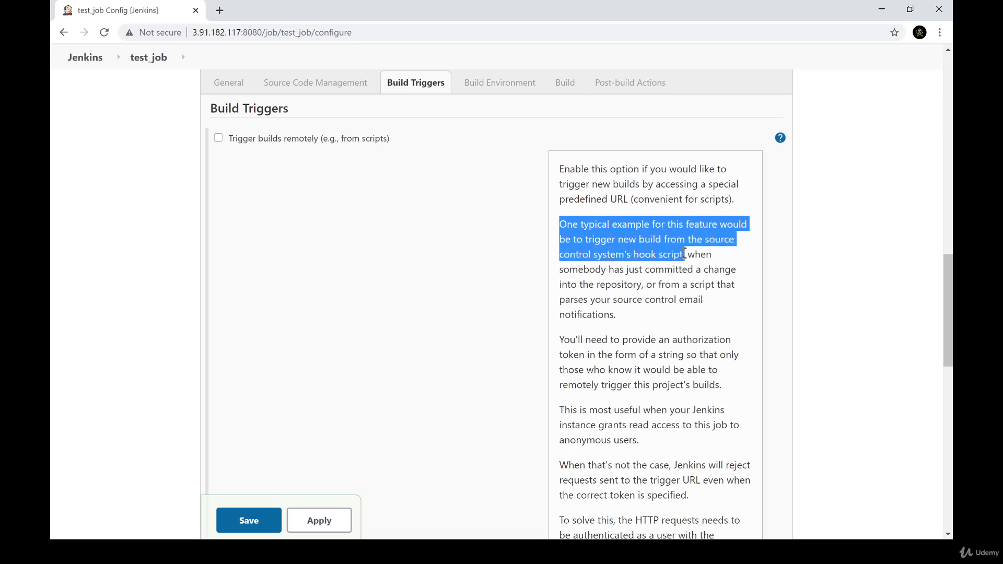
pyautogui.click(684, 254)
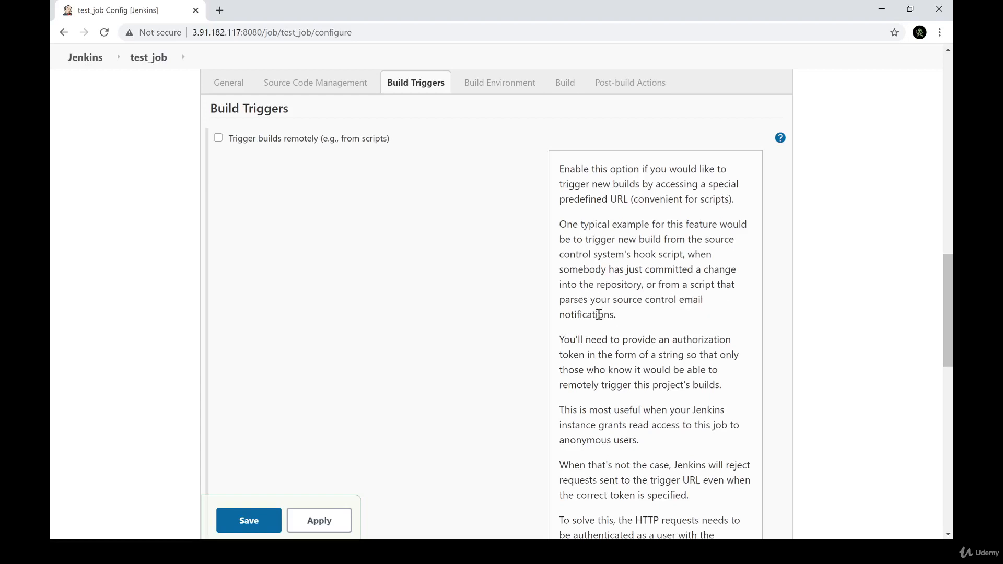
pyautogui.moveTo(584, 300); pyautogui.dragTo(693, 314)
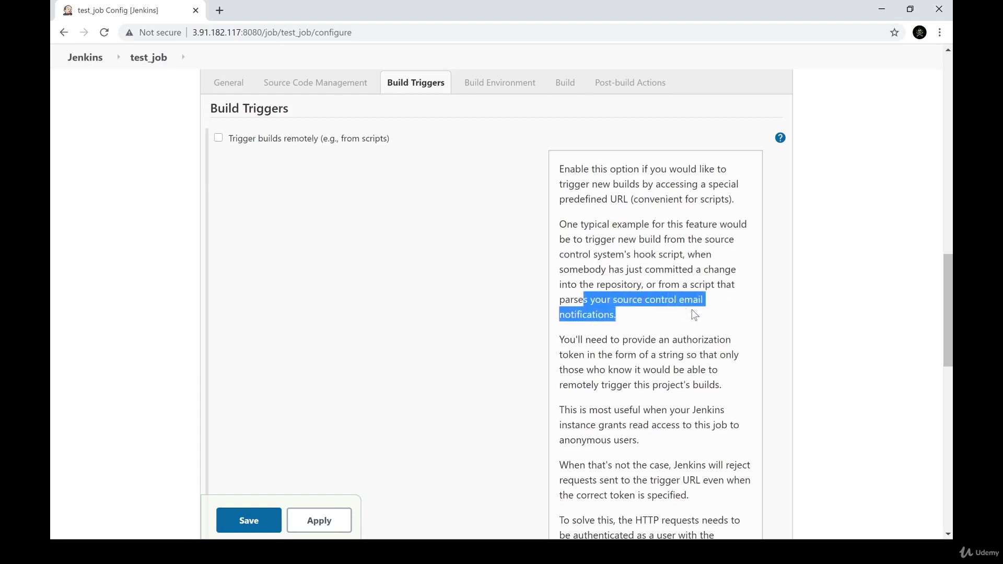
pyautogui.click(694, 314)
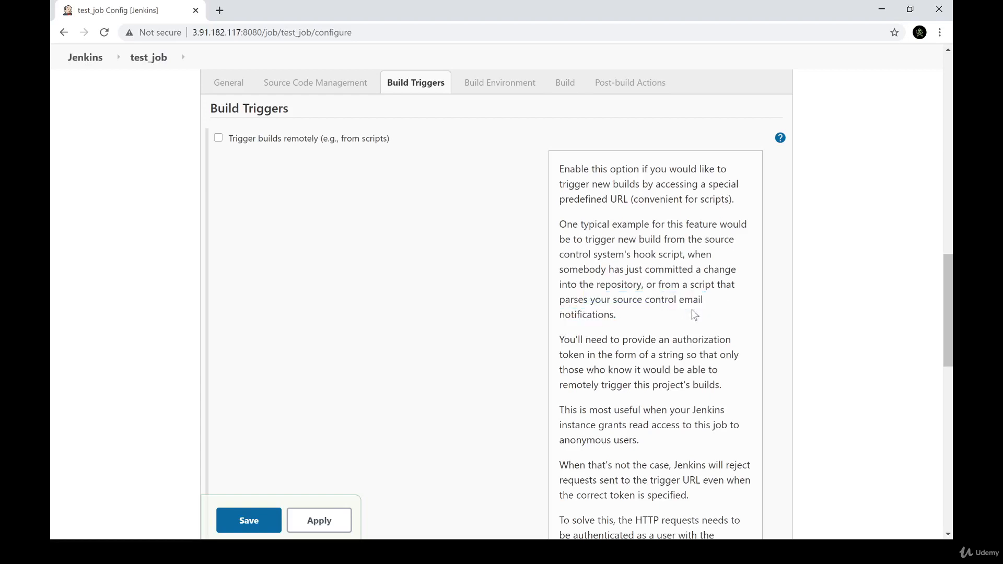
pyautogui.click(779, 140)
# Enable "Trigger builds remotely" and examine the trigger URL format, its token parameter, the buildWithParameters variant and the optional cause text
pyautogui.click(275, 140)
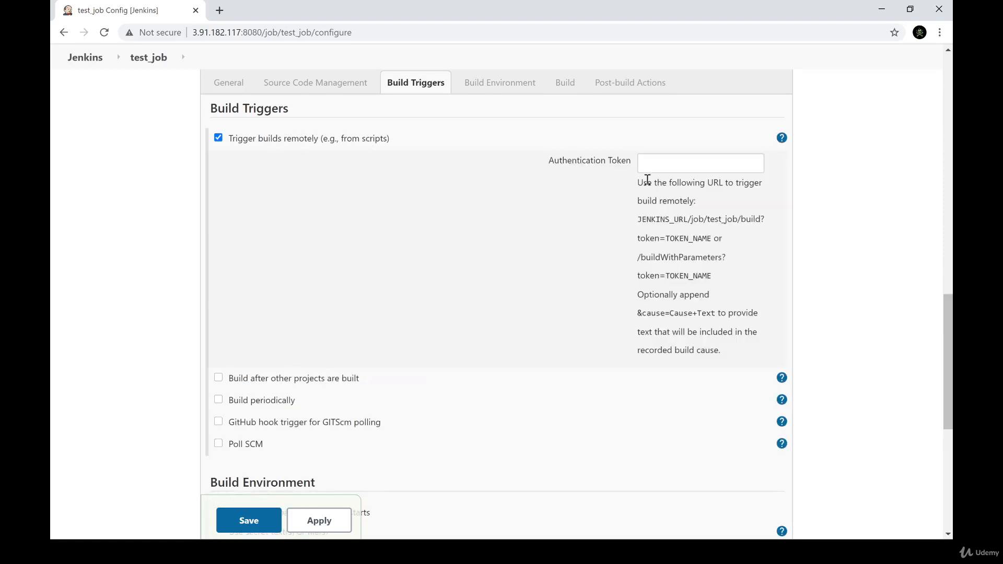
pyautogui.moveTo(648, 179); pyautogui.dragTo(703, 203)
pyautogui.doubleClick(648, 218)
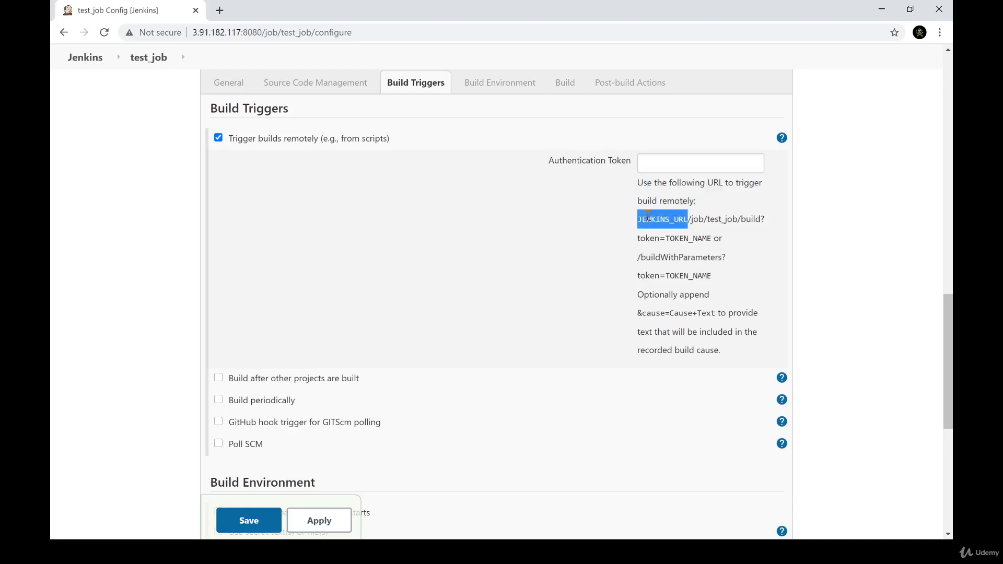
pyautogui.moveTo(262, 32); pyautogui.dragTo(196, 33)
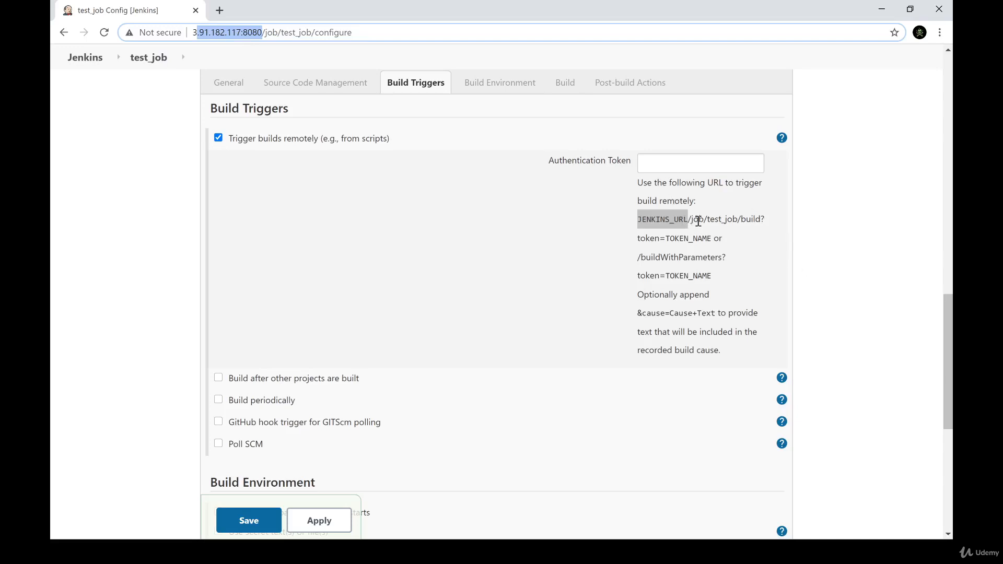
pyautogui.doubleClick(726, 221)
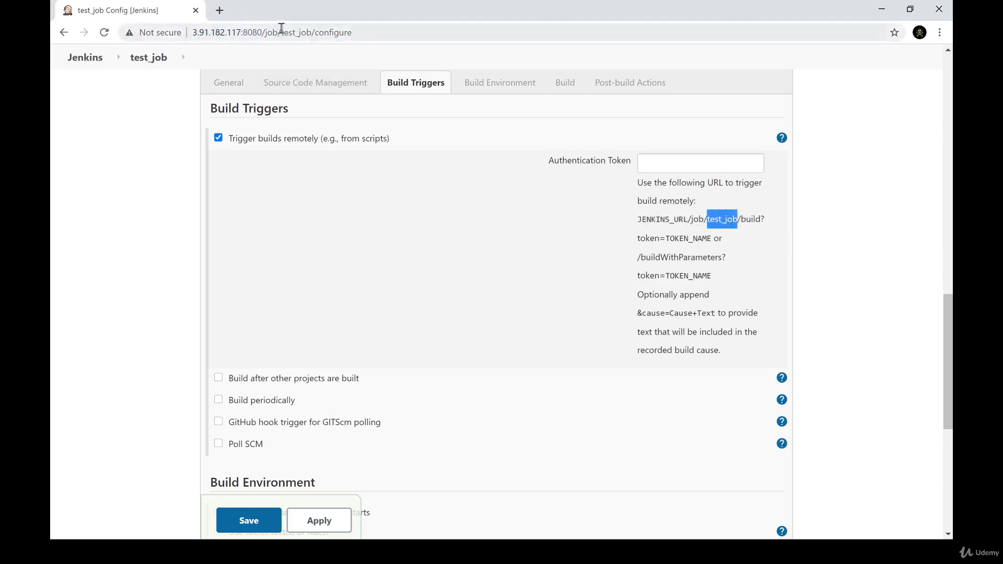
pyautogui.click(755, 217)
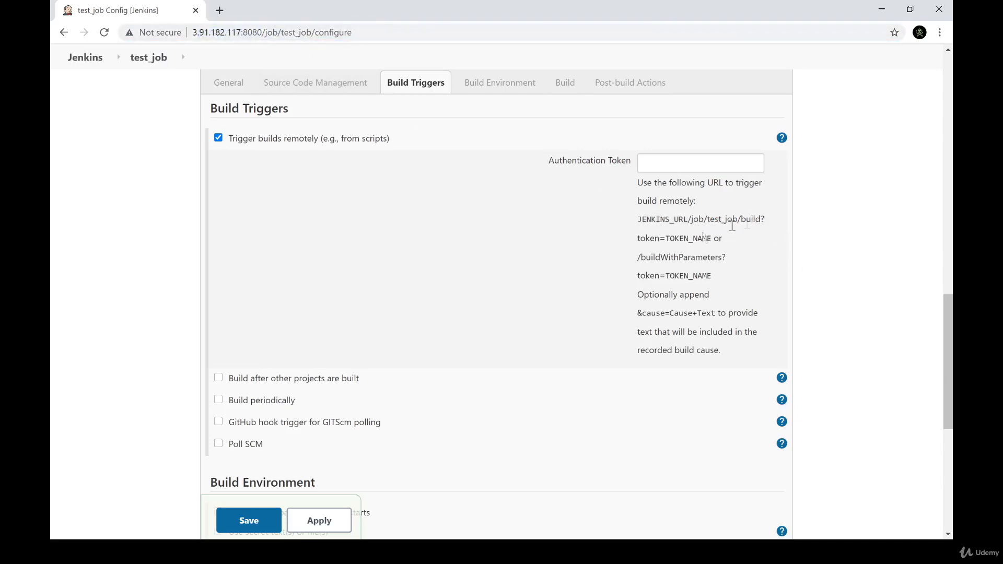
pyautogui.moveTo(663, 239); pyautogui.dragTo(711, 238)
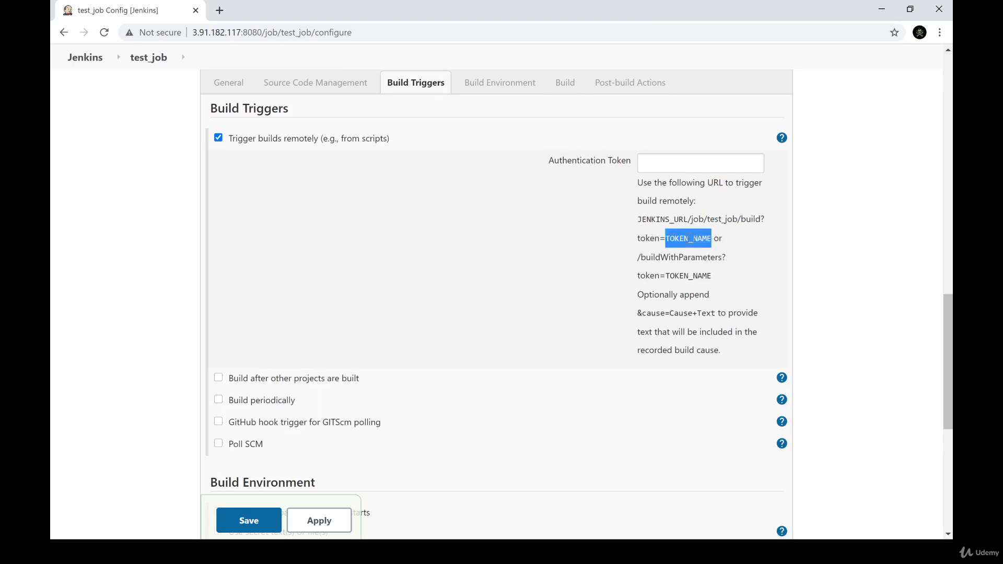
pyautogui.click(656, 168)
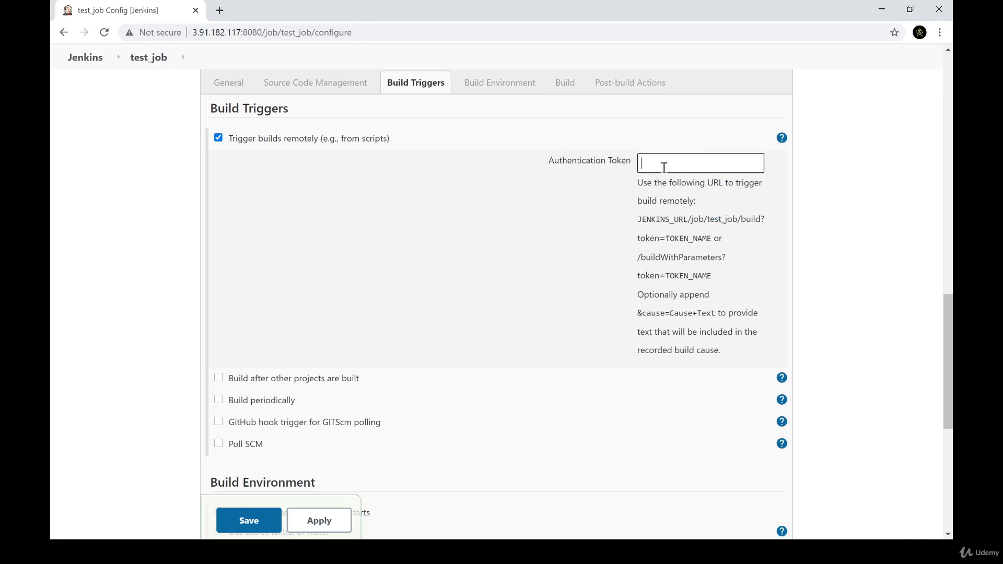
pyautogui.moveTo(639, 262); pyautogui.dragTo(720, 281)
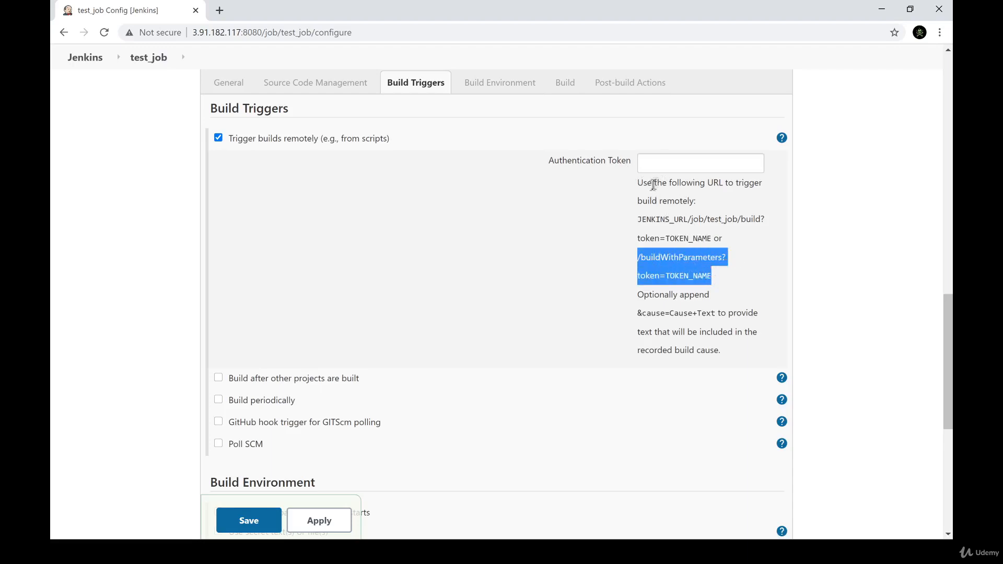
pyautogui.click(662, 165)
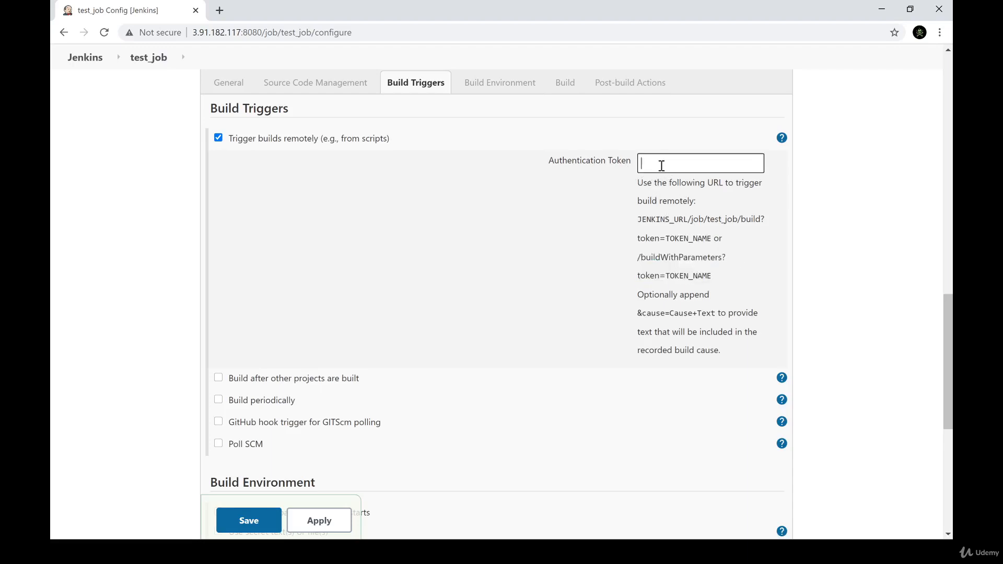
pyautogui.click(654, 292)
pyautogui.moveTo(654, 293); pyautogui.dragTo(722, 353)
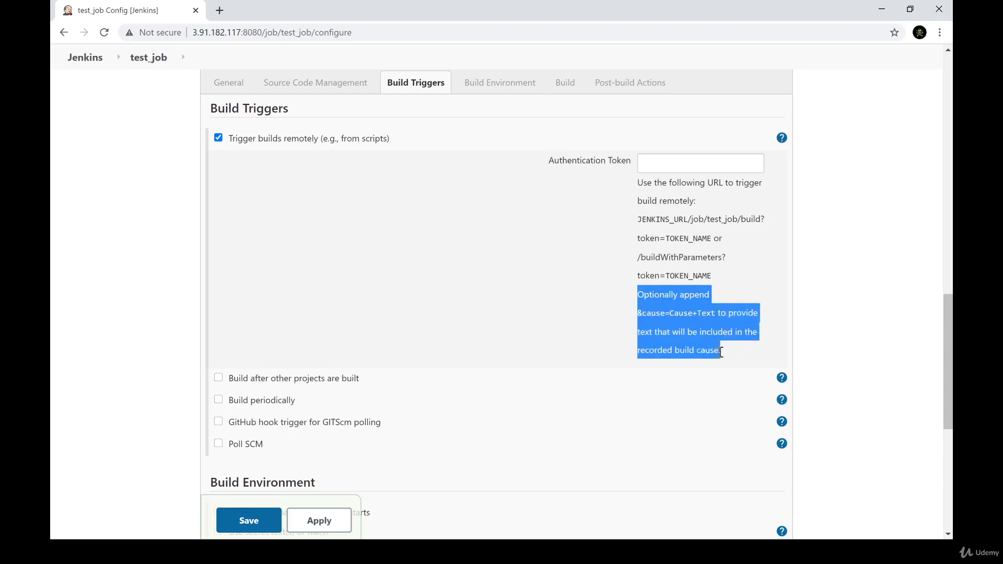
pyautogui.click(722, 347)
# Enter an authentication token for the remote trigger, compare it with the URL format, and disable "Trigger builds remotely"
pyautogui.click(673, 159)
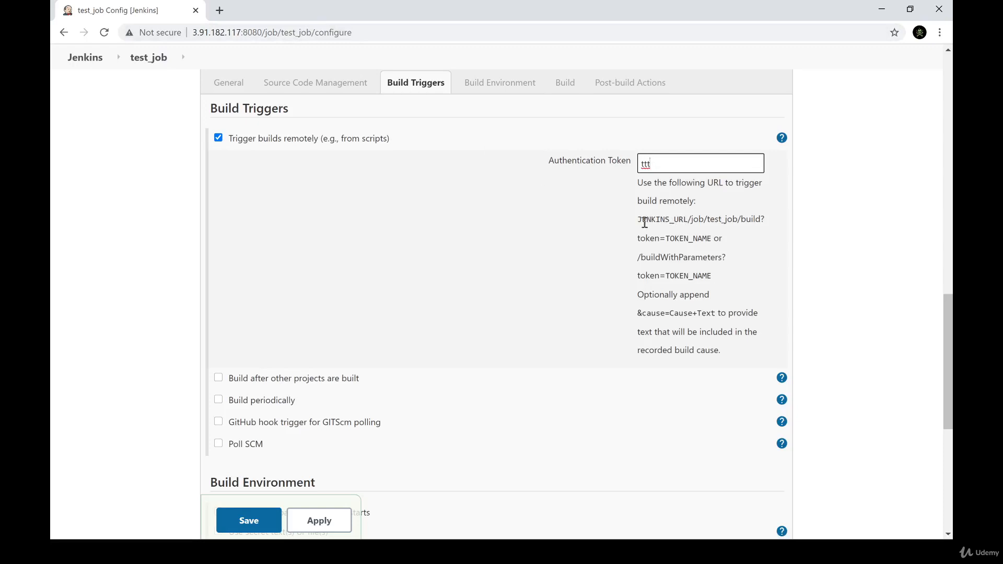
pyautogui.moveTo(635, 224); pyautogui.dragTo(674, 222)
pyautogui.click(673, 222)
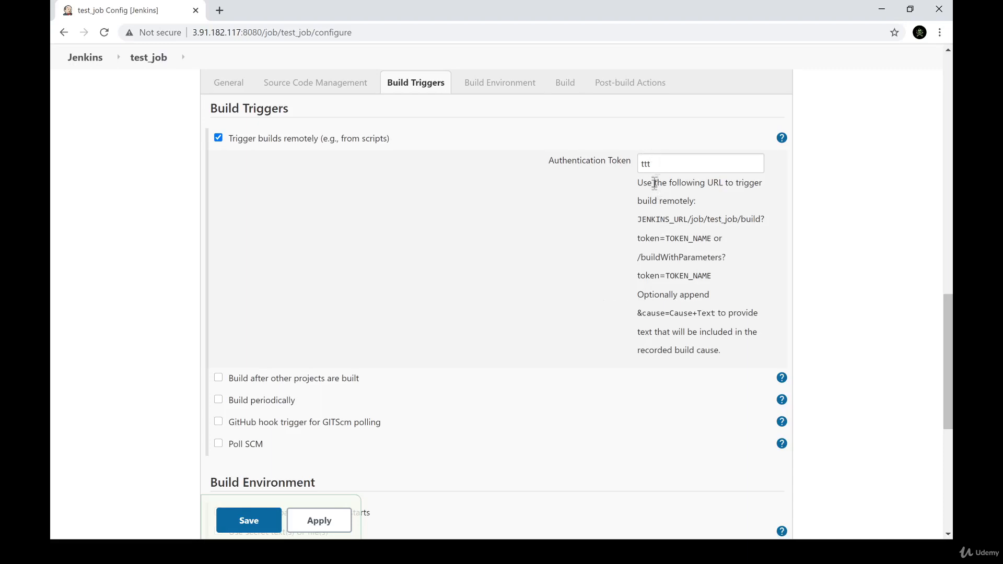
pyautogui.click(291, 142)
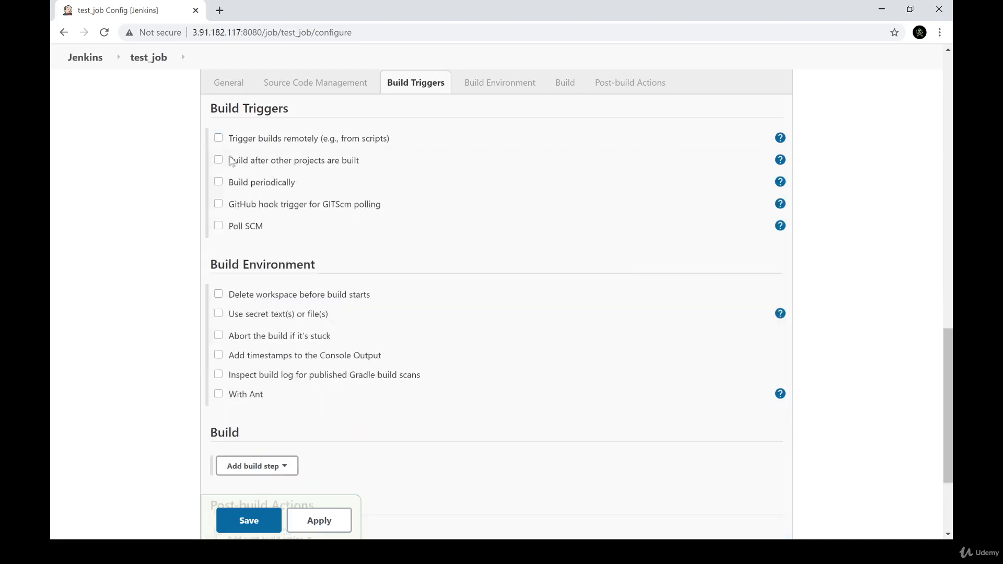
# Enable "Build after other projects are built" with the option "Trigger even if the build fails"
pyautogui.click(261, 165)
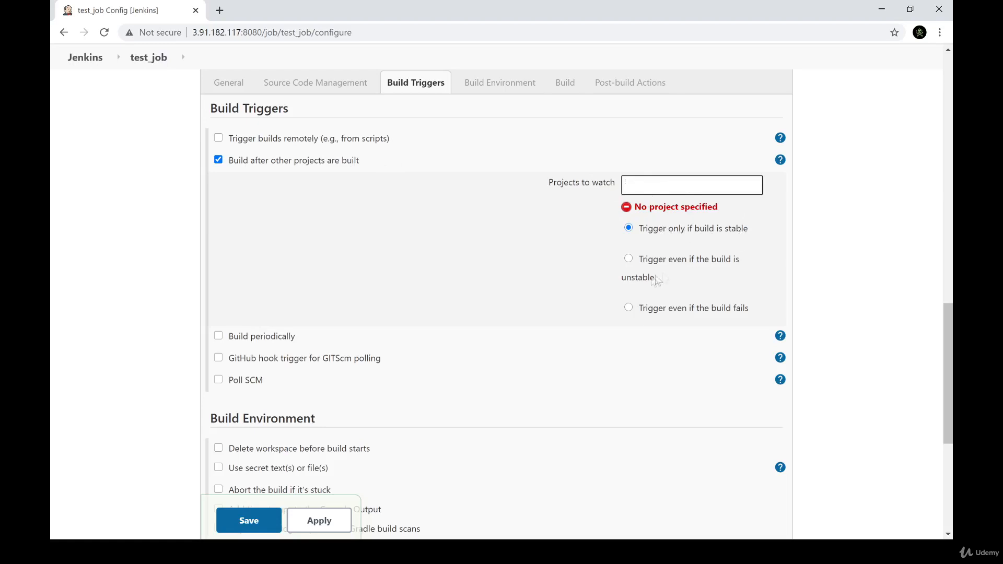
pyautogui.click(700, 260)
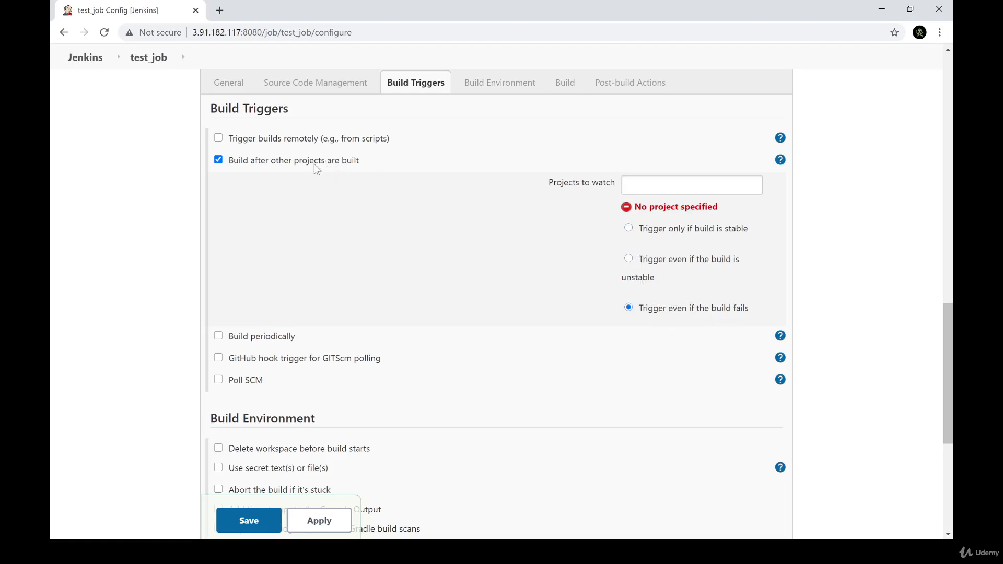
pyautogui.click(702, 189)
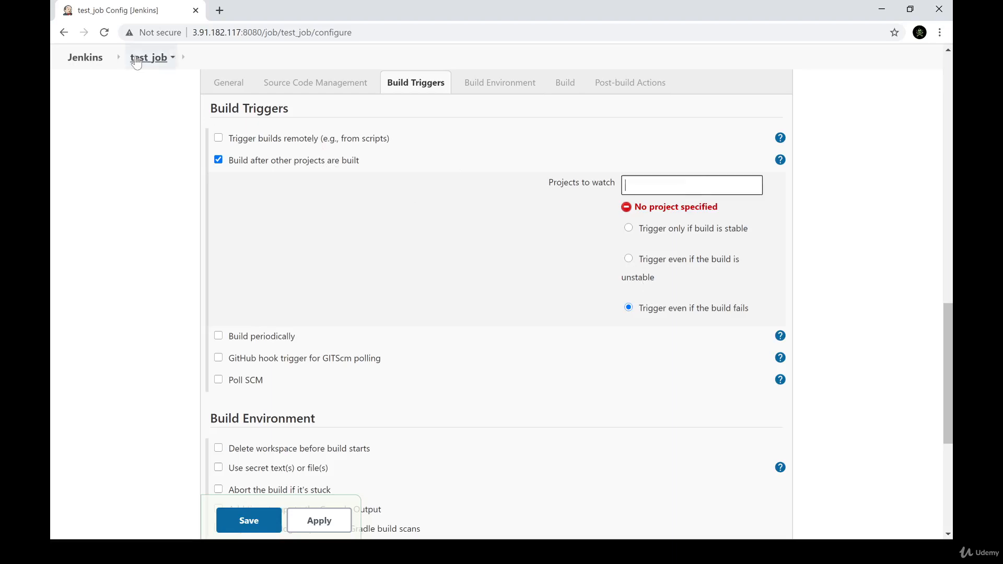
# Leave the test_job configuration and start a new item named test_job_2 from the Jenkins dashboard
pyautogui.click(137, 59)
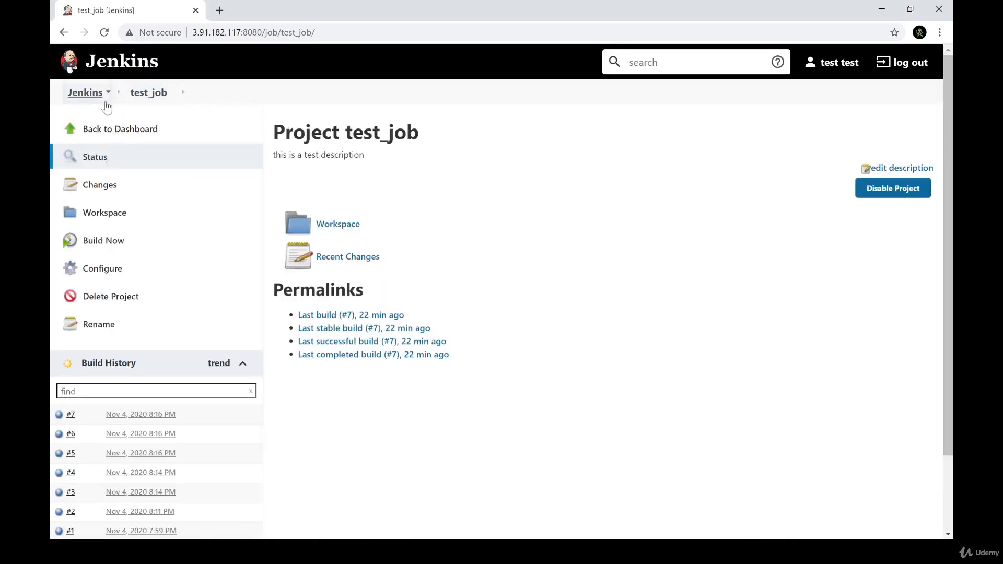
pyautogui.click(106, 104)
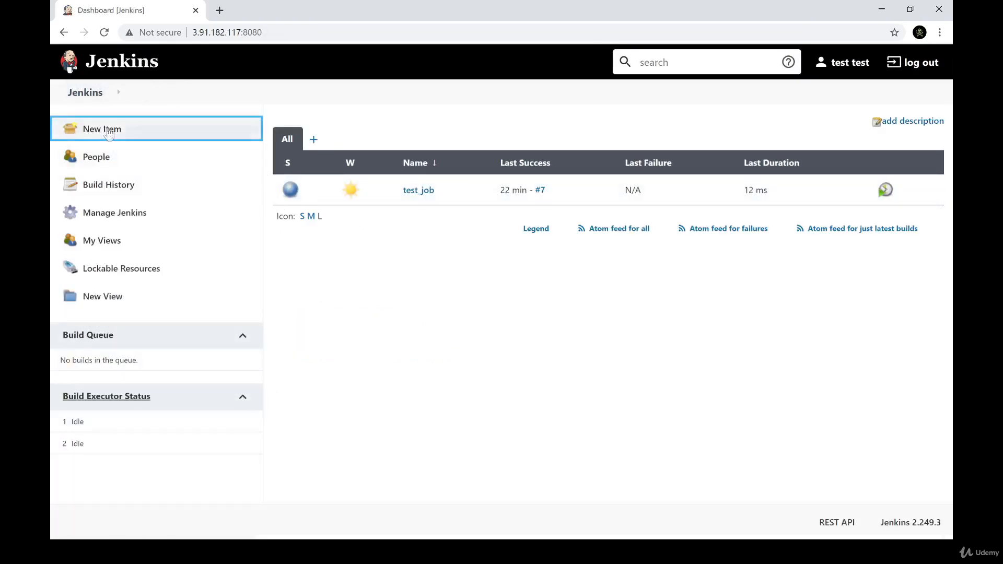
pyautogui.click(107, 131)
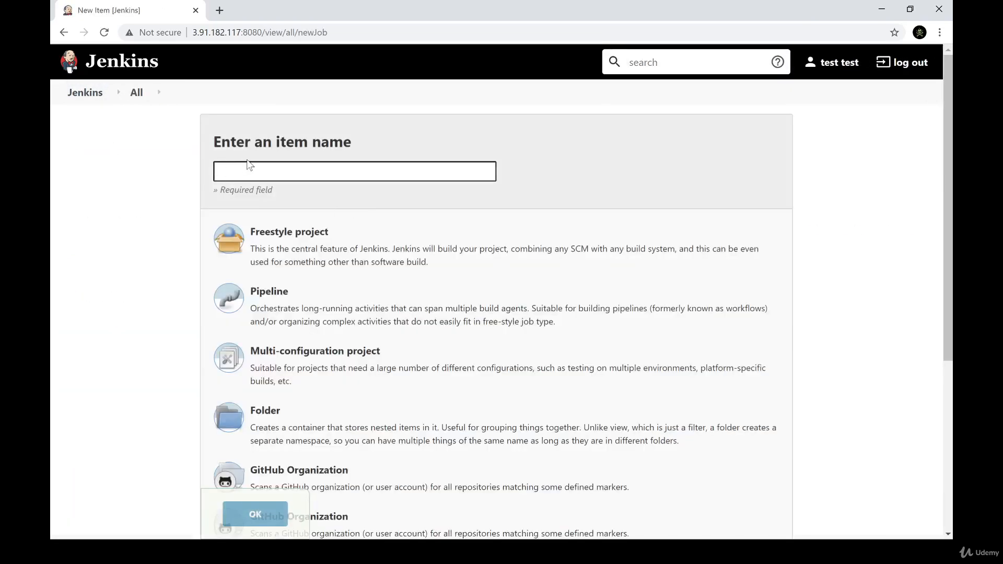
pyautogui.write('test')
pyautogui.click(277, 192)
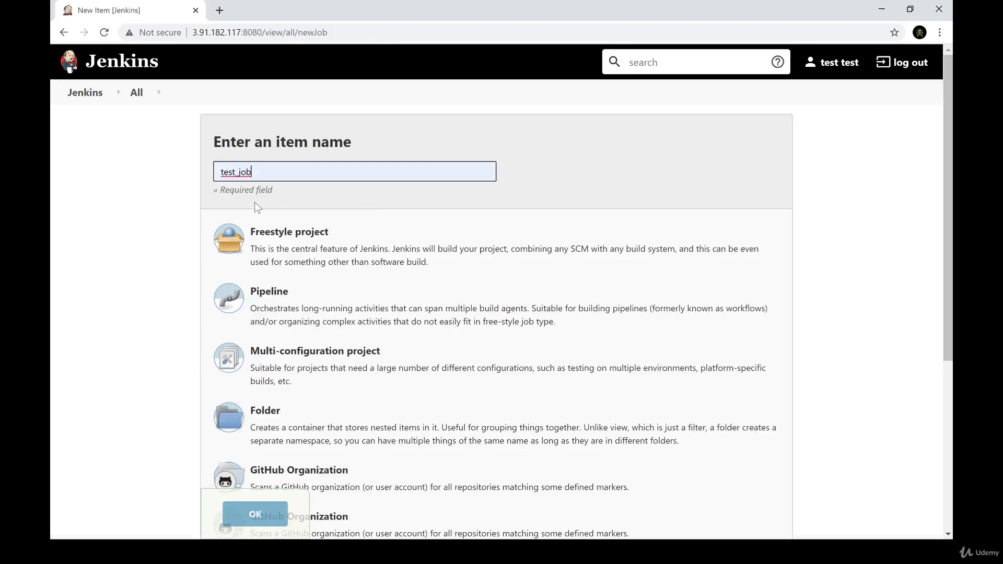
pyautogui.write('_2')
# Create the new item as a copy of the existing test_job
pyautogui.scroll(-5, 313, 265)
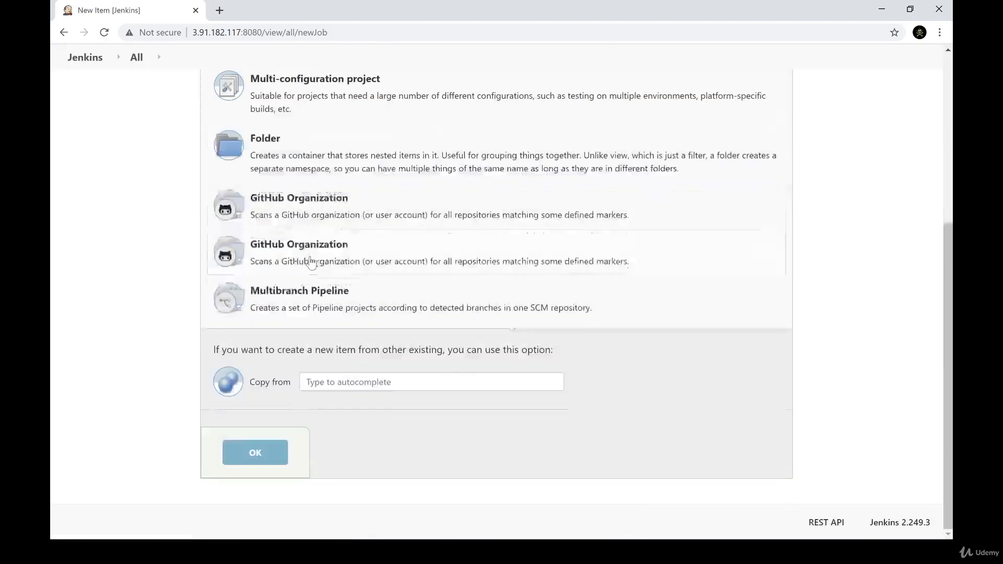
pyautogui.scroll(5, 305, 390)
pyautogui.scroll(-5, 321, 236)
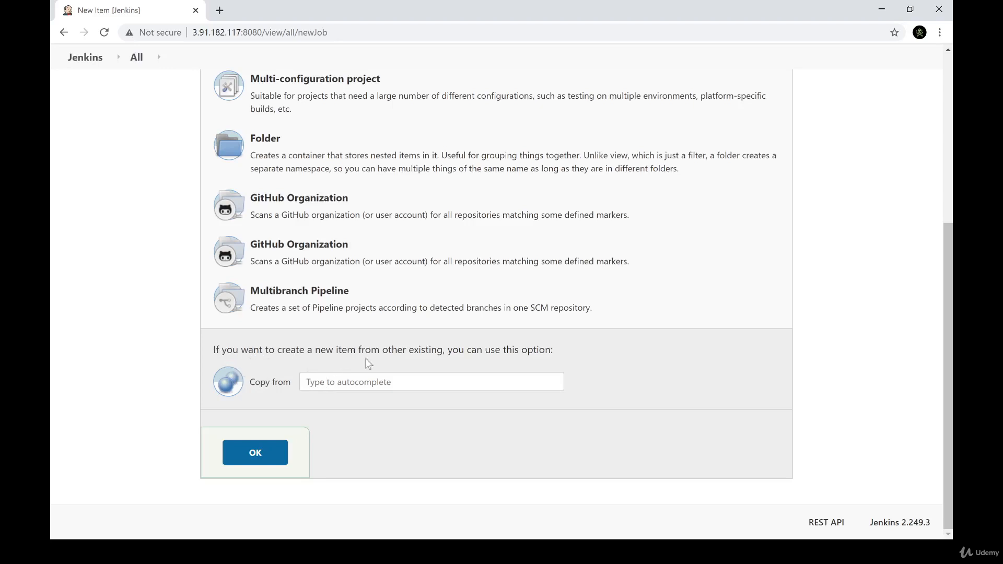
pyautogui.click(398, 382)
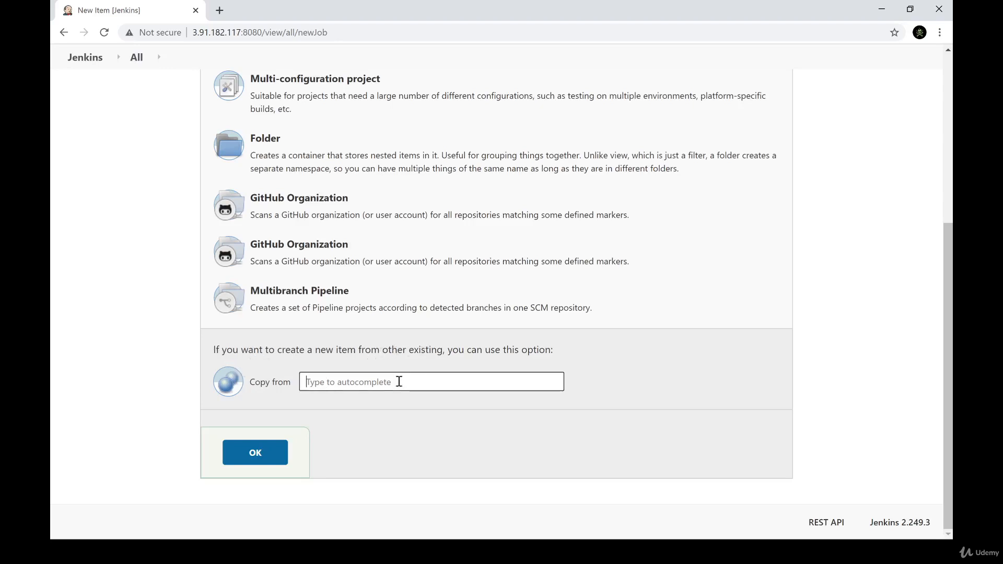
pyautogui.write('te')
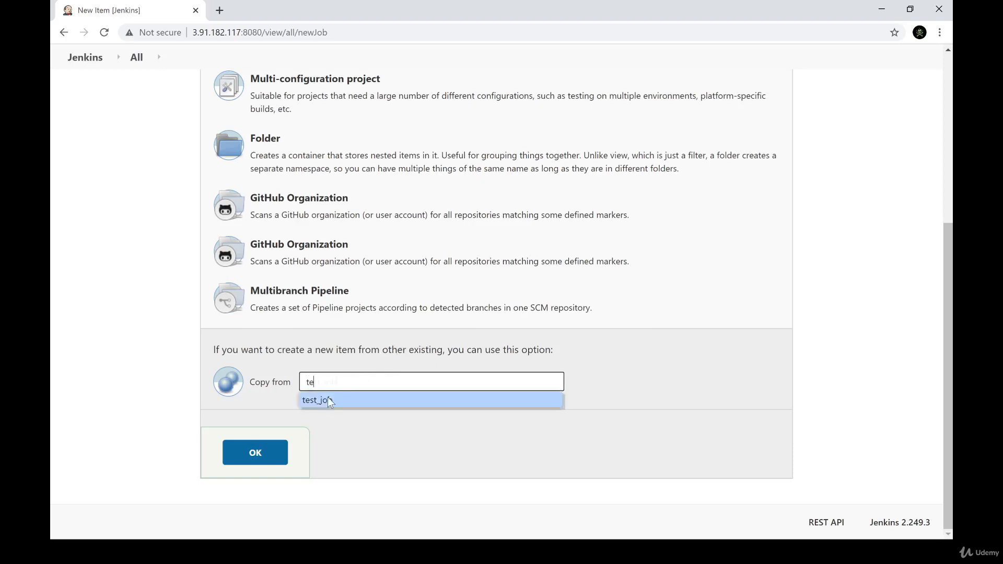
pyautogui.click(328, 400)
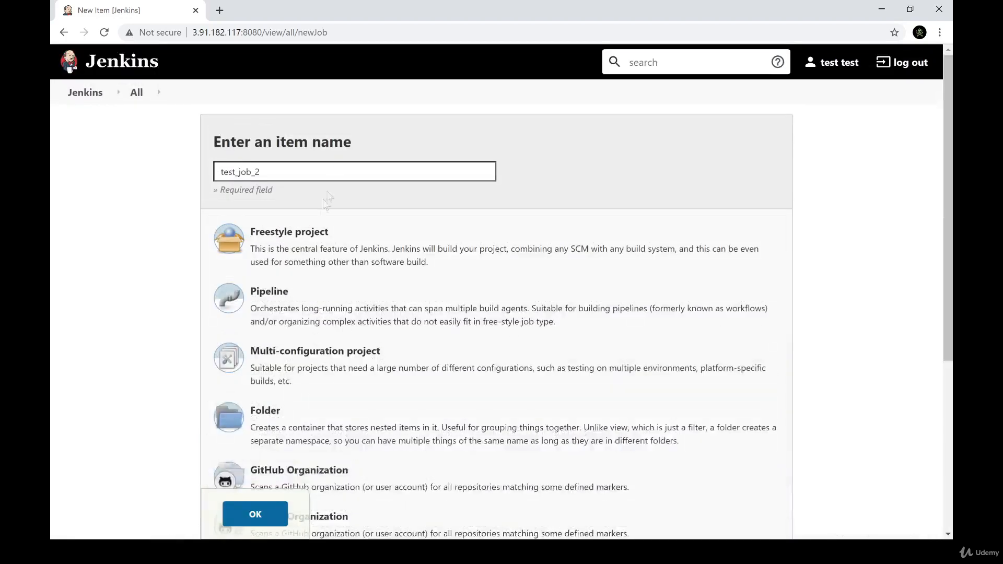
pyautogui.scroll(-5, 313, 230)
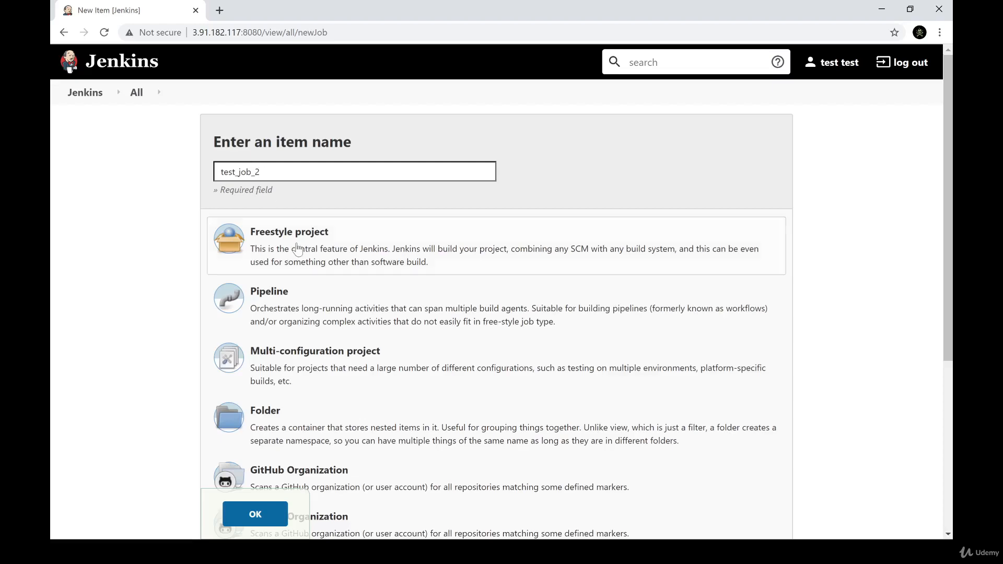
pyautogui.scroll(-5, 261, 172)
pyautogui.click(266, 465)
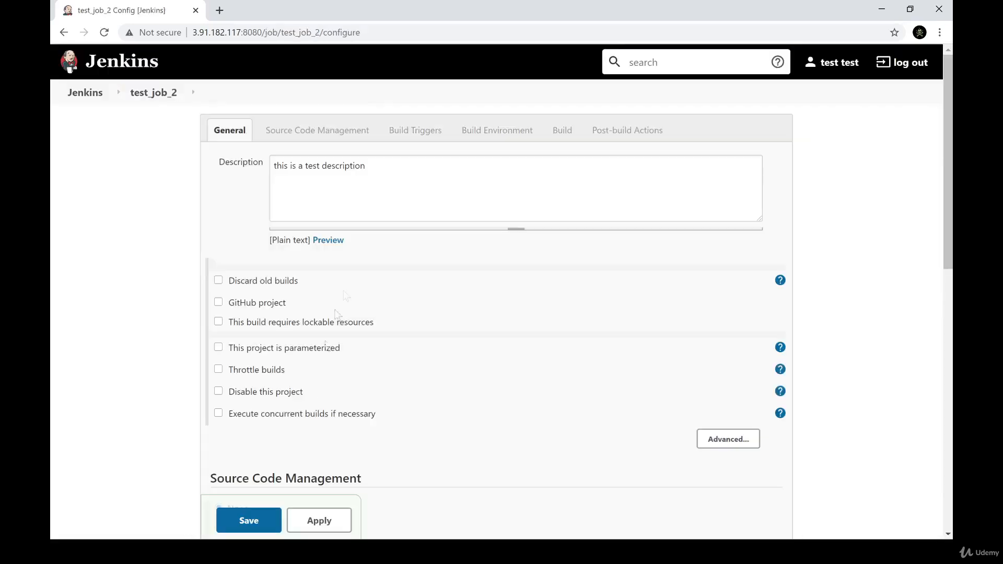
# Review the settings copied into test_job_2 and enable "Build after other projects are built"
pyautogui.doubleClick(277, 165)
pyautogui.moveTo(277, 162); pyautogui.dragTo(331, 160)
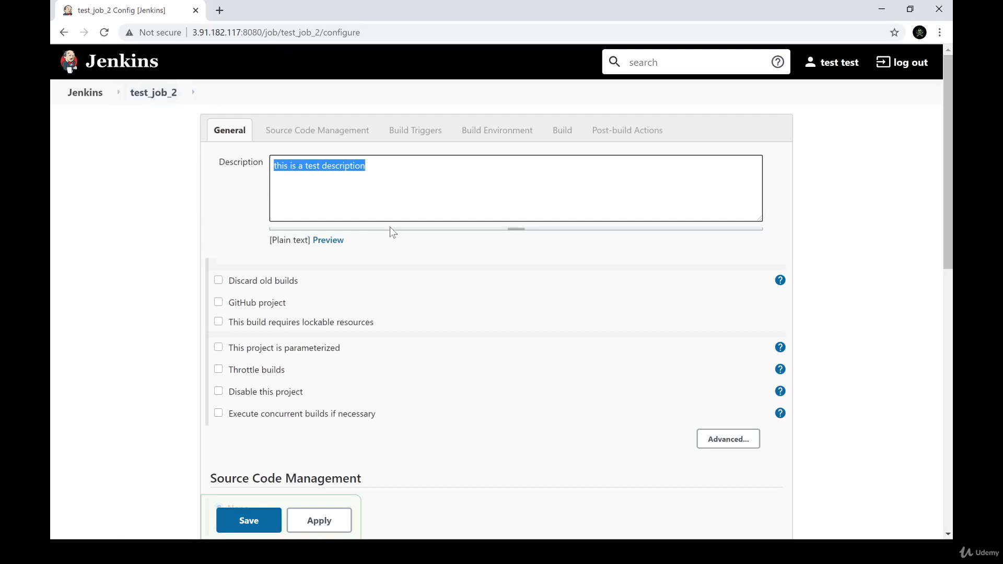
pyautogui.scroll(-6, 391, 233)
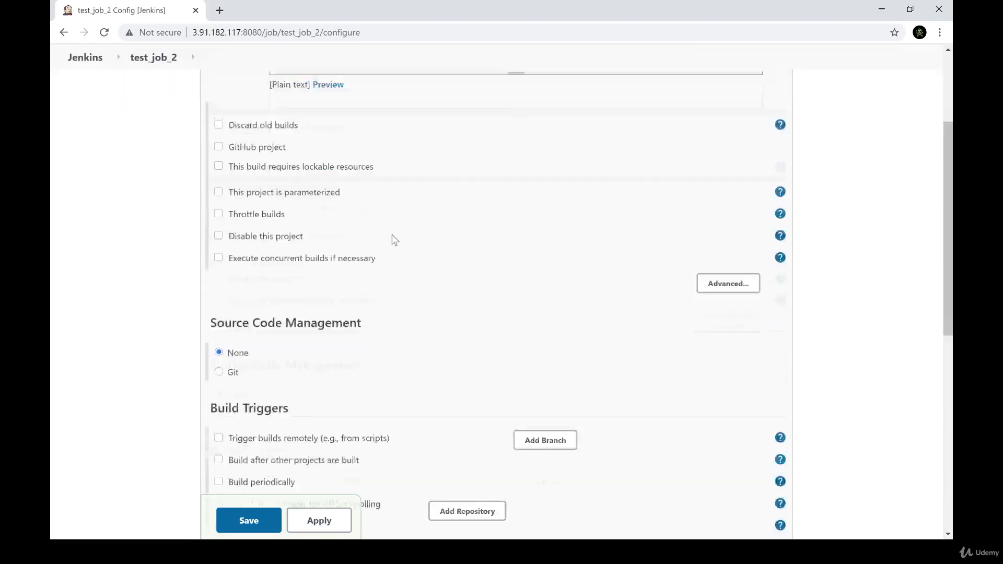
pyautogui.scroll(-6, 393, 238)
pyautogui.scroll(5, 392, 239)
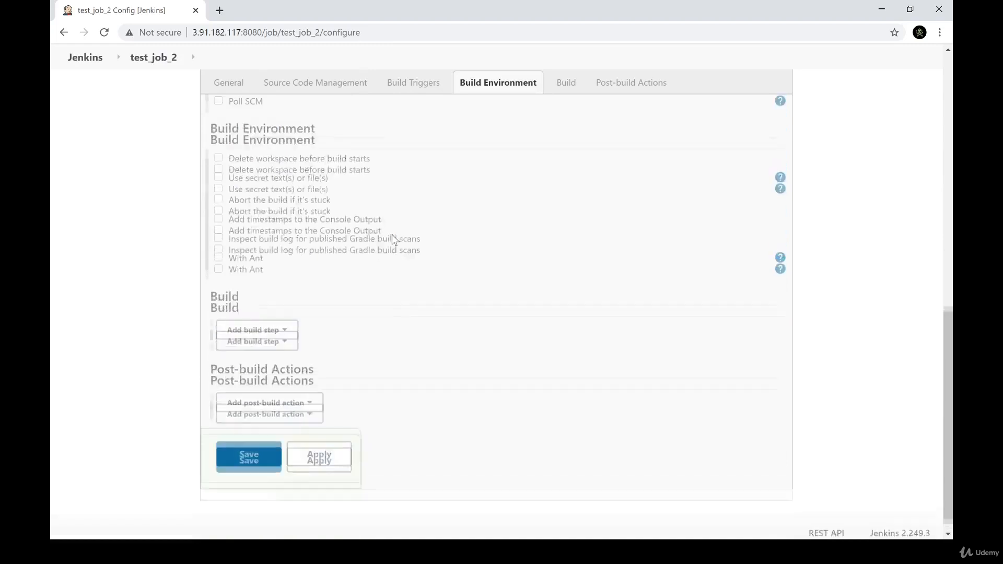
pyautogui.click(272, 269)
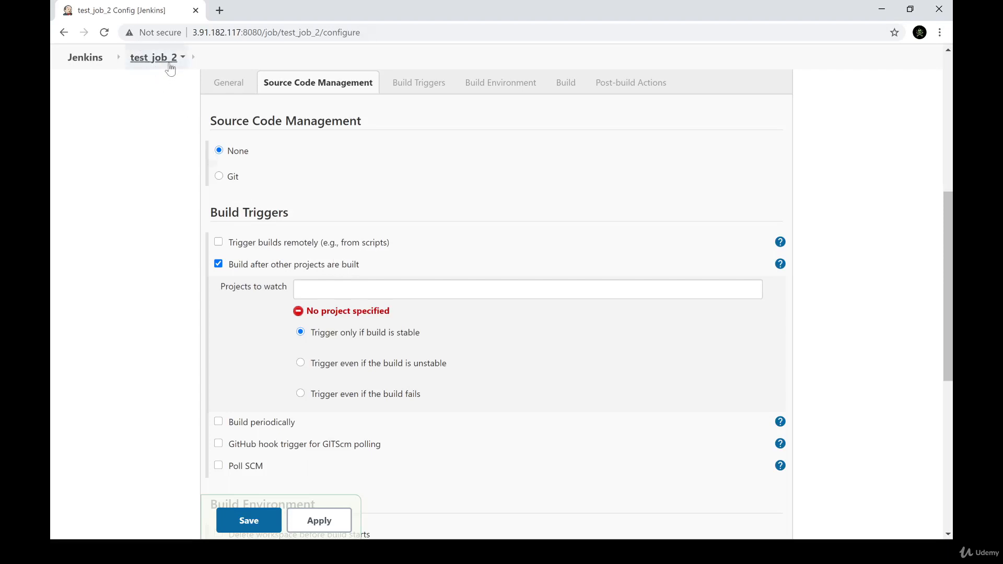
# Set test_job as the project to watch and save the test_job_2 configuration
pyautogui.click(322, 290)
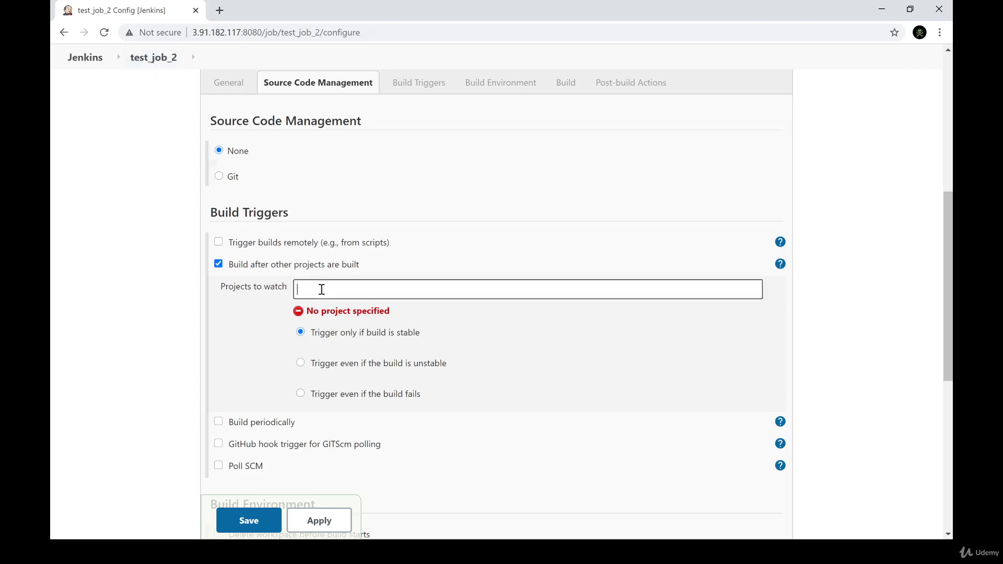
pyautogui.write('te')
pyautogui.click(337, 309)
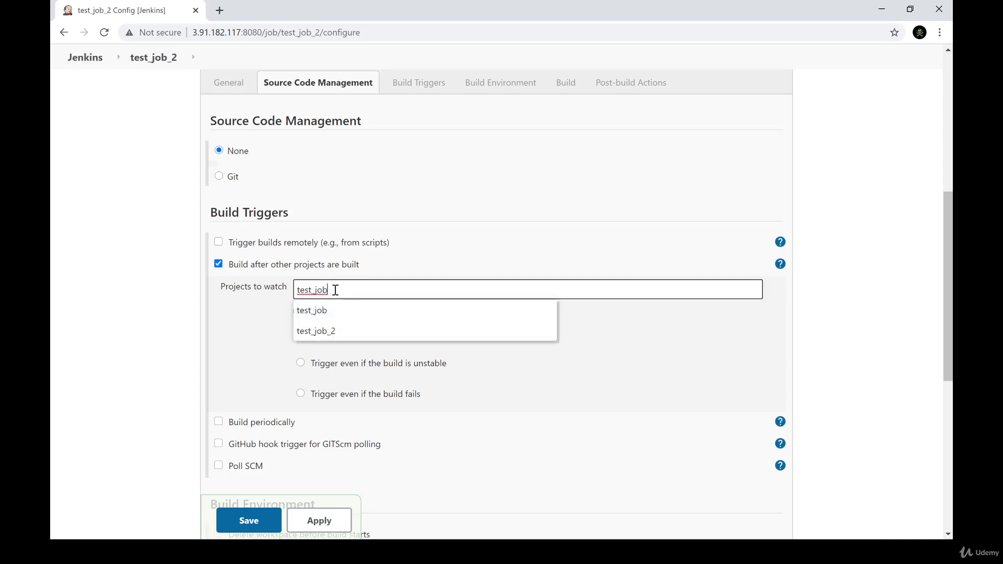
pyautogui.click(266, 325)
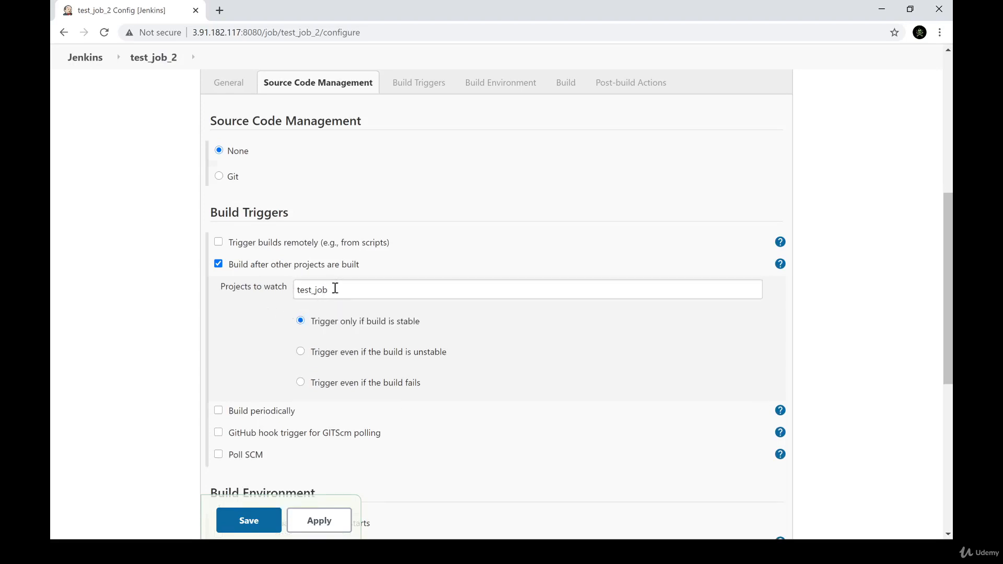
pyautogui.click(336, 289)
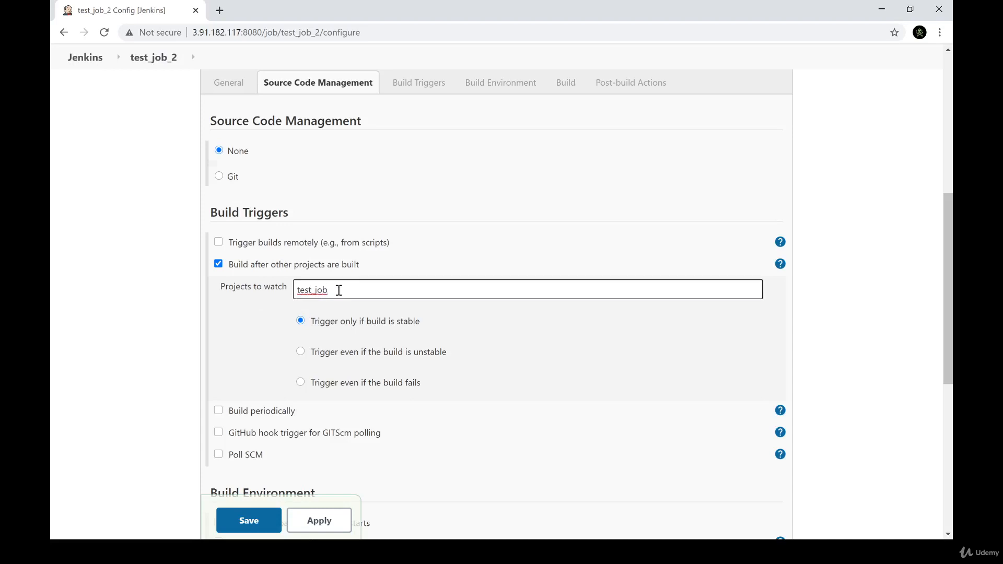
pyautogui.click(238, 316)
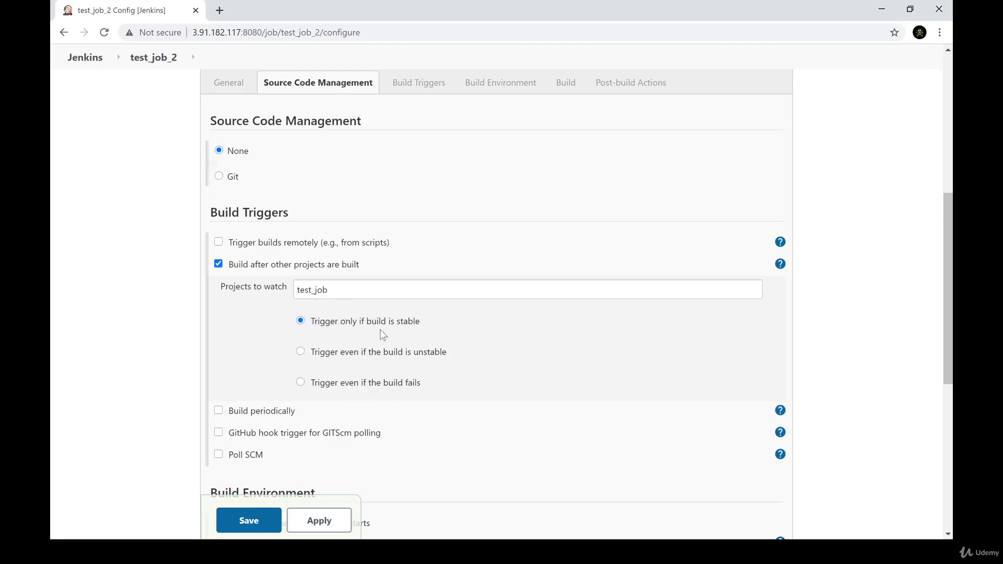
pyautogui.click(264, 520)
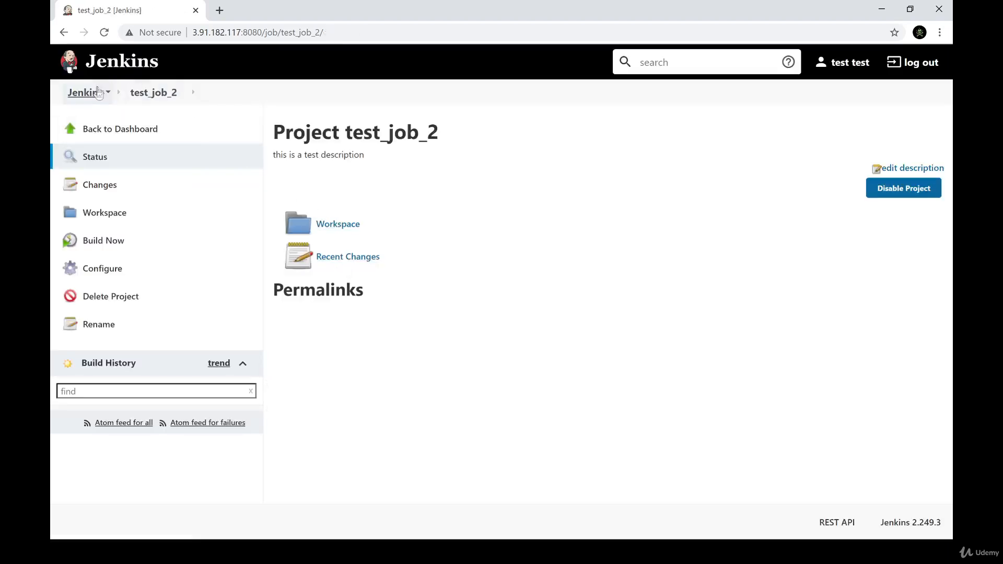
# Return to the Jenkins dashboard, open test_job and start a new build of it
pyautogui.click(92, 93)
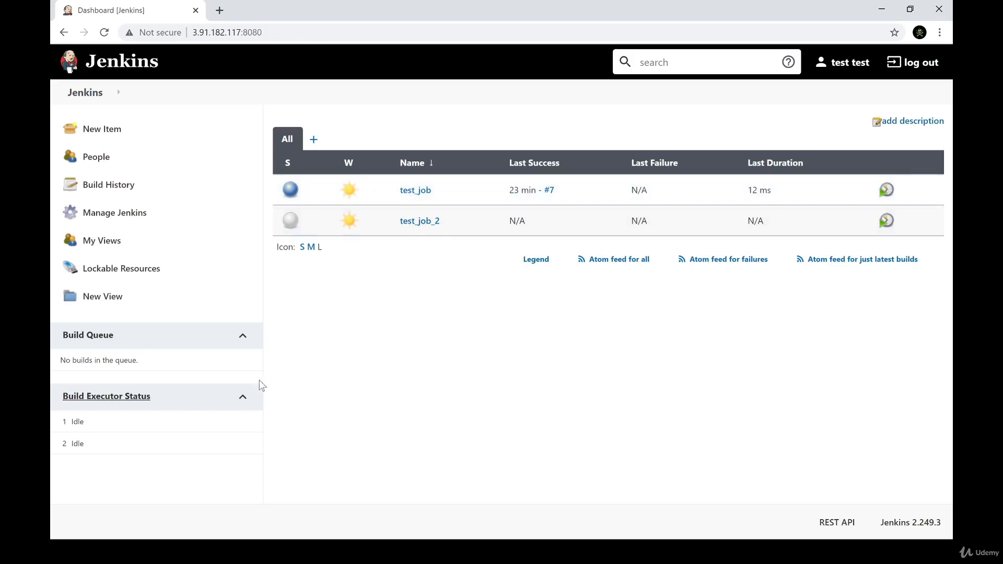
pyautogui.click(416, 190)
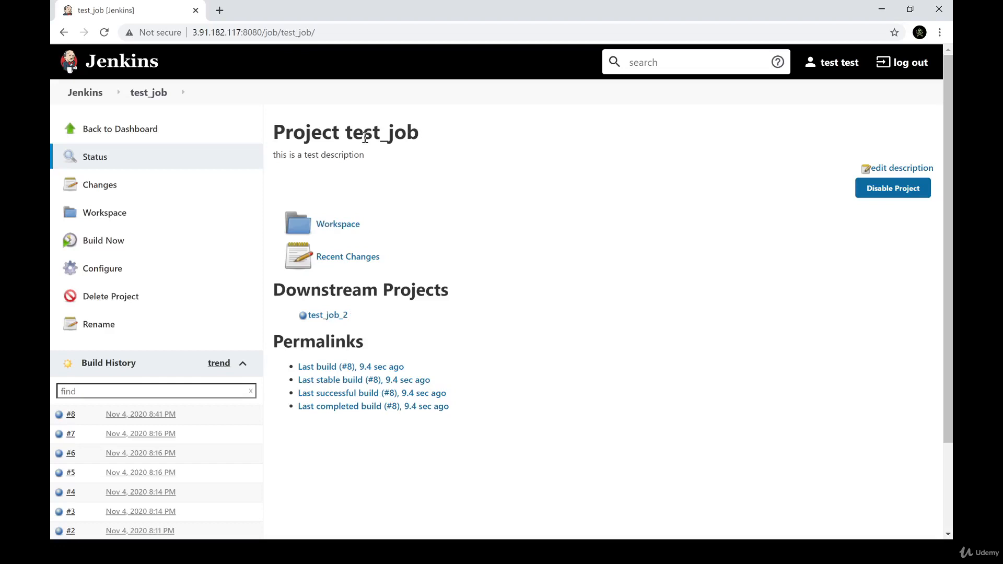
pyautogui.moveTo(355, 134); pyautogui.dragTo(426, 131)
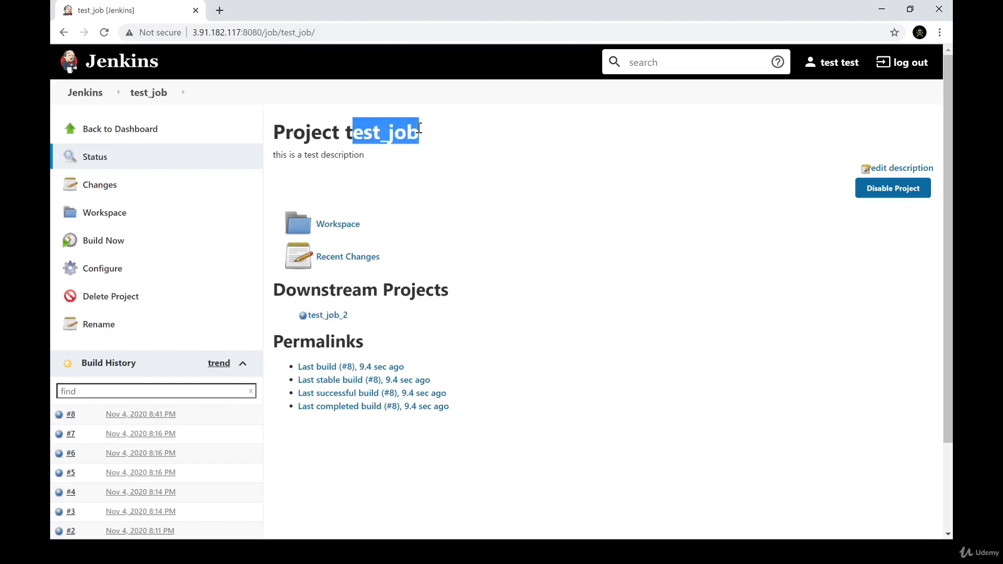
pyautogui.click(381, 132)
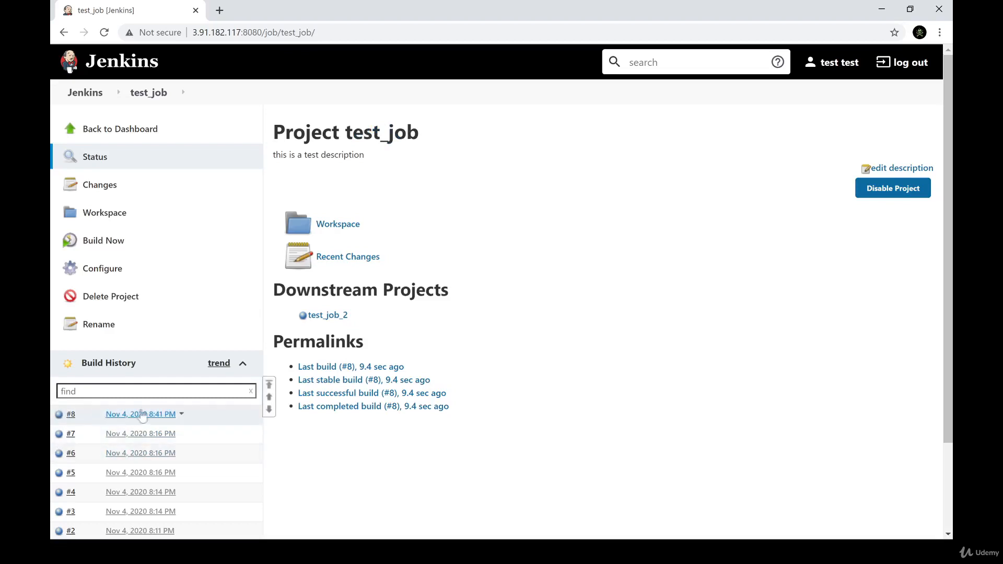
pyautogui.click(106, 242)
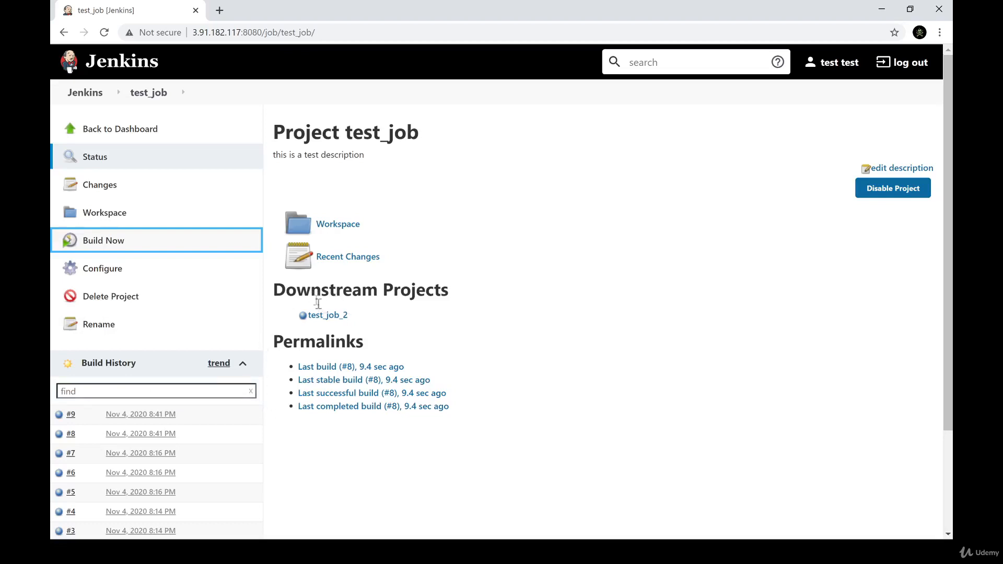
# Follow the downstream and upstream project links between test_job and test_job_2 to examine their relationship and build histories
pyautogui.click(322, 315)
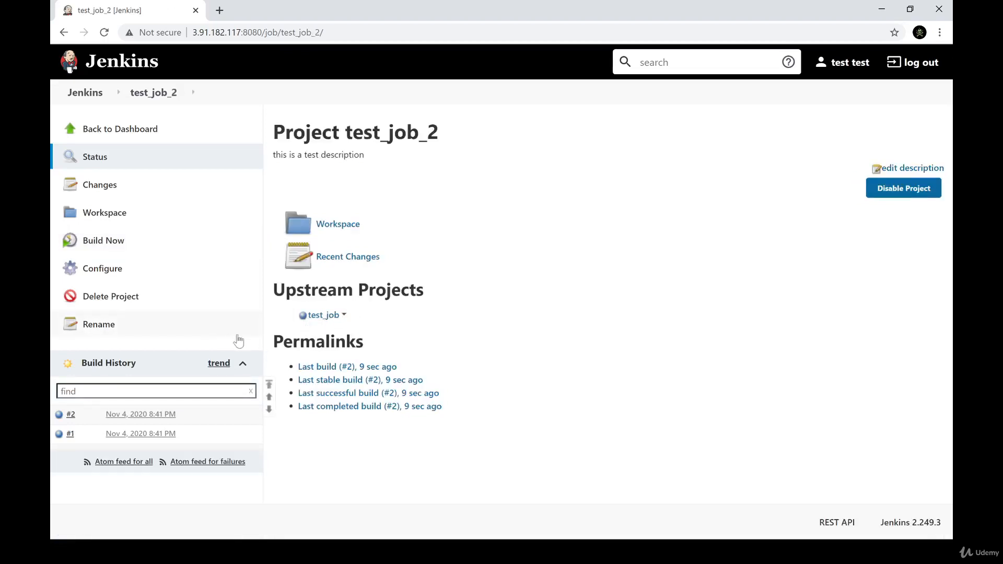
pyautogui.moveTo(367, 132); pyautogui.dragTo(428, 133)
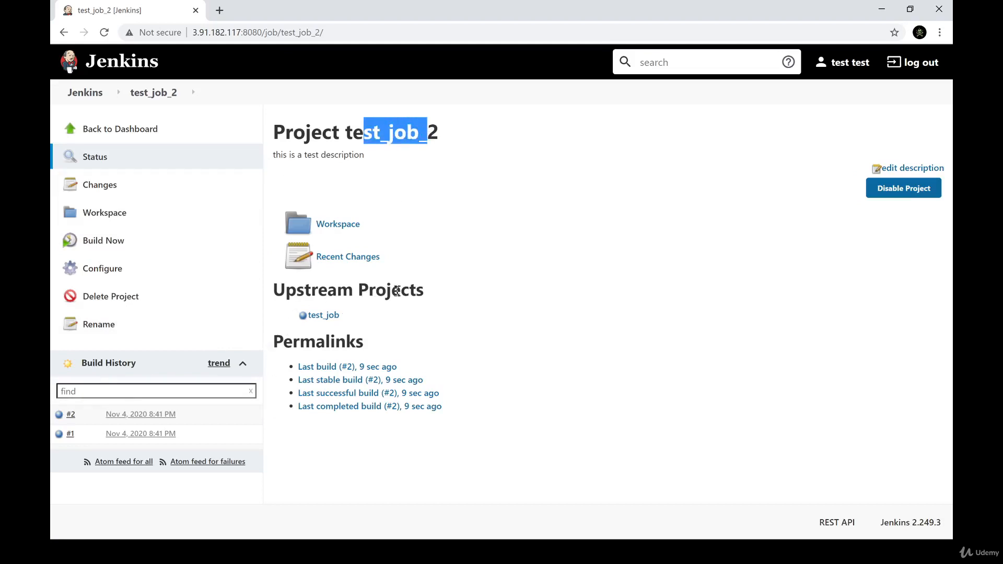
pyautogui.doubleClick(425, 131)
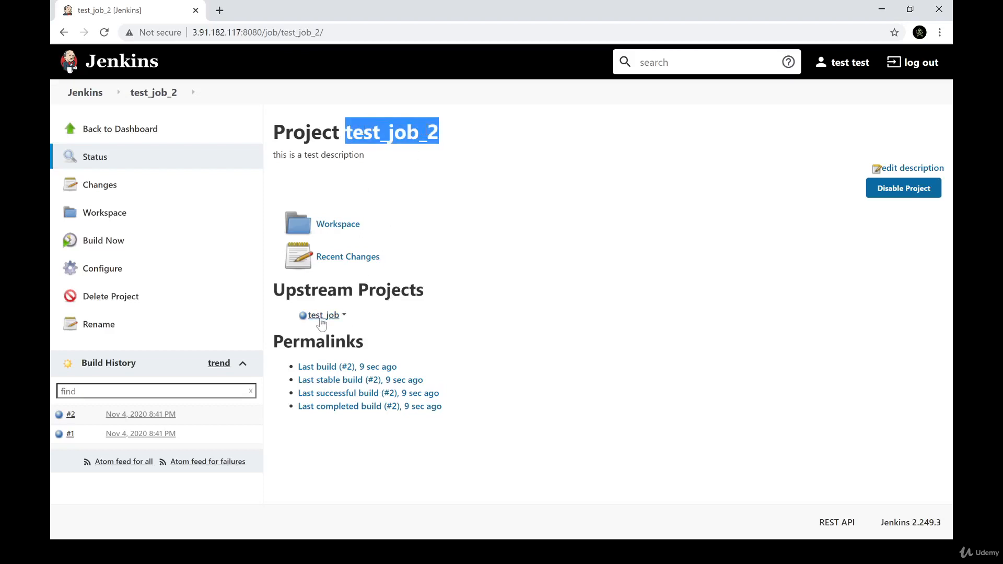
pyautogui.click(322, 316)
pyautogui.doubleClick(355, 136)
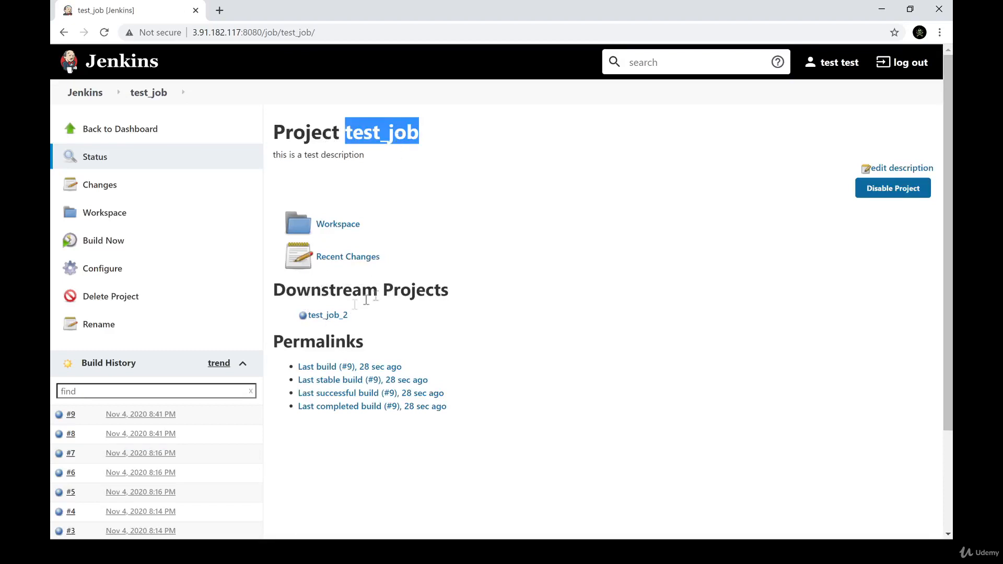
pyautogui.click(327, 316)
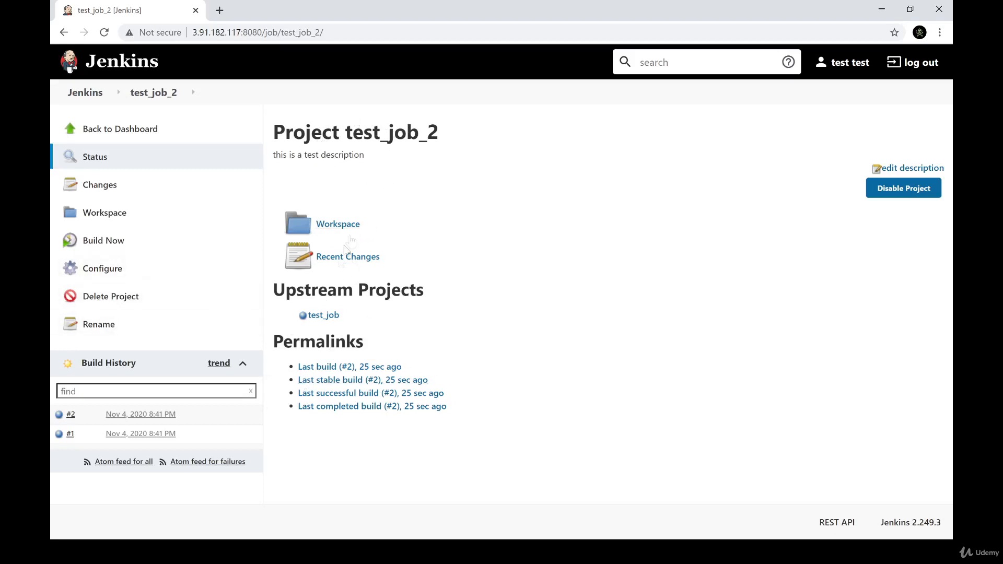
# Open the test_job_2 configuration and expand the advanced General options to review the quiet period and build blocking settings
pyautogui.click(145, 261)
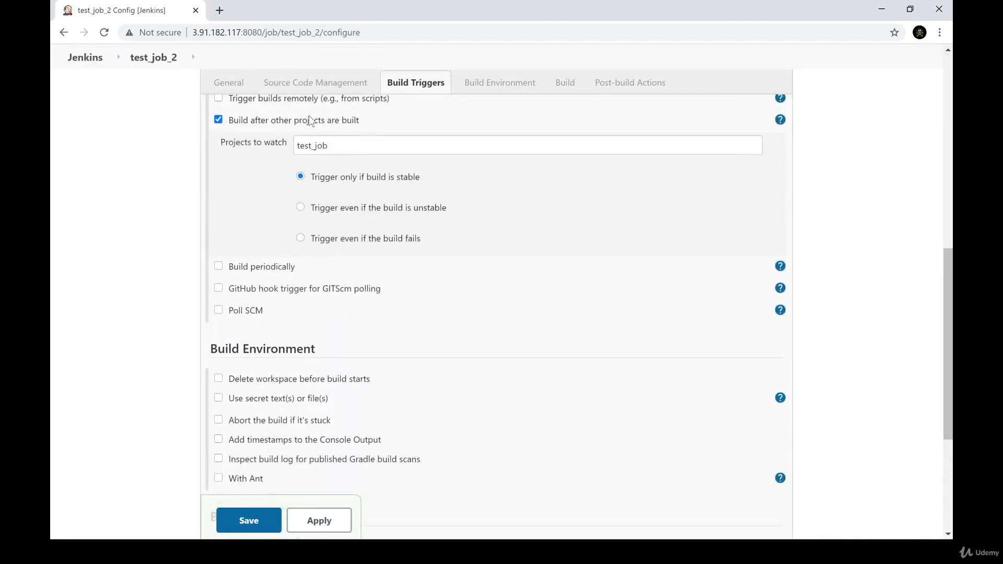
pyautogui.scroll(6, 355, 219)
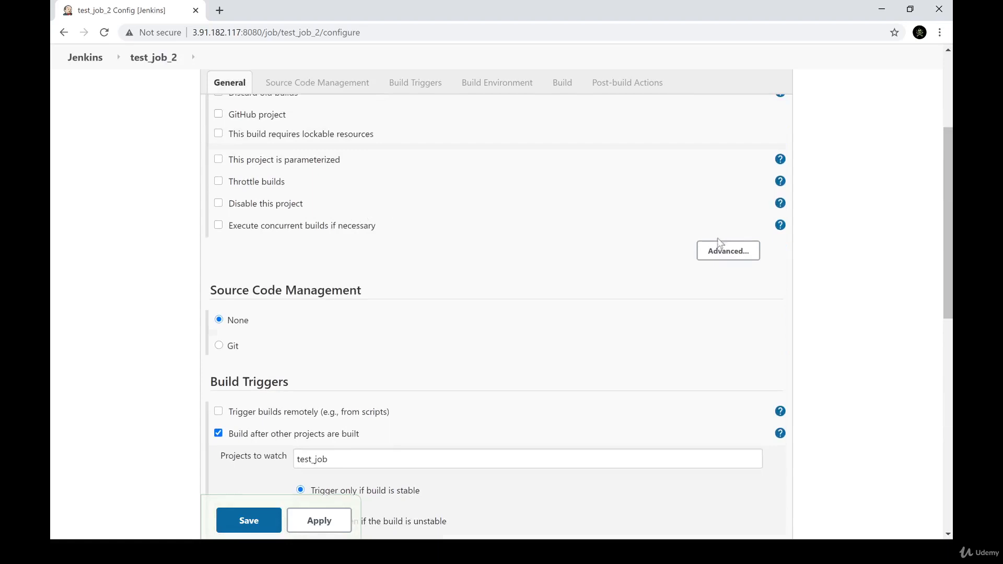
pyautogui.click(729, 252)
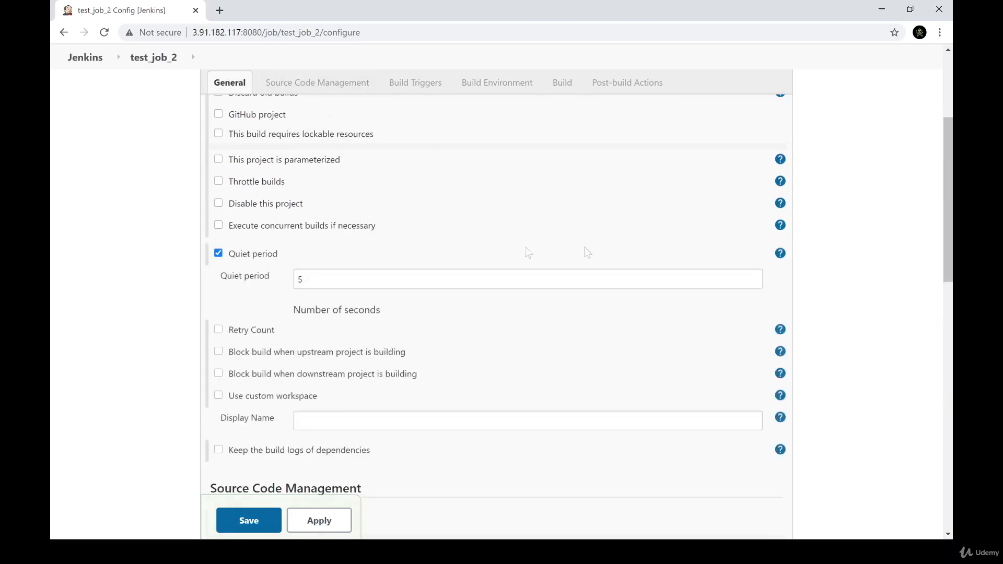
pyautogui.scroll(-2, 321, 257)
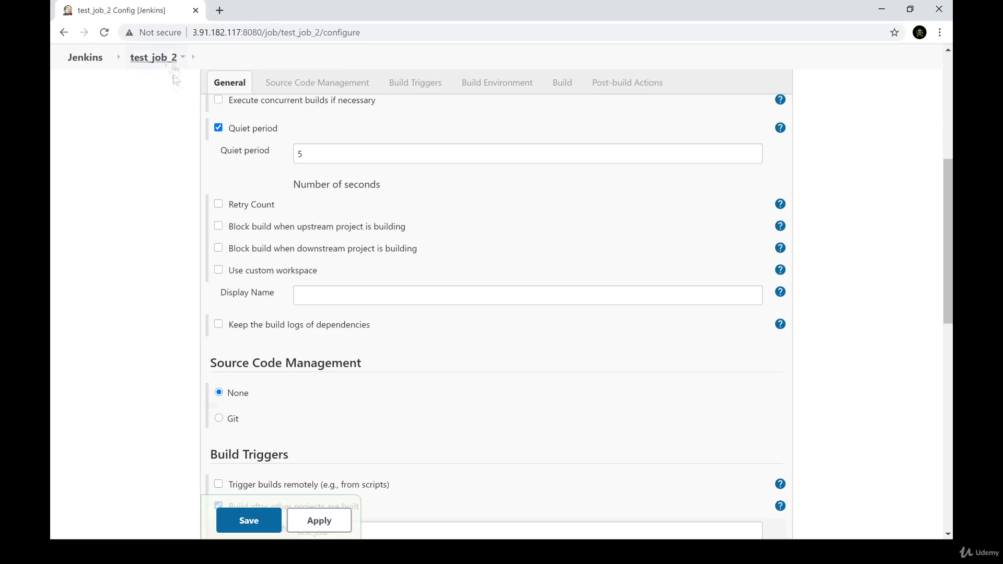
# Try the option "Block build when upstream project is building" and disable it again
pyautogui.click(247, 227)
pyautogui.scroll(-1, 249, 231)
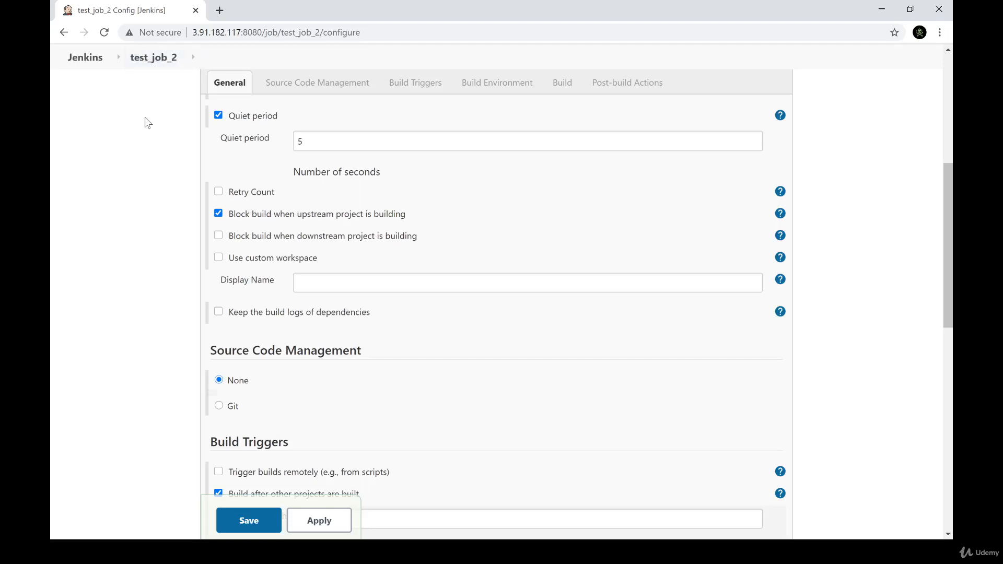
pyautogui.click(235, 214)
# Disable "Build after other projects are built" for test_job_2 and enable "Build periodically" instead
pyautogui.click(393, 84)
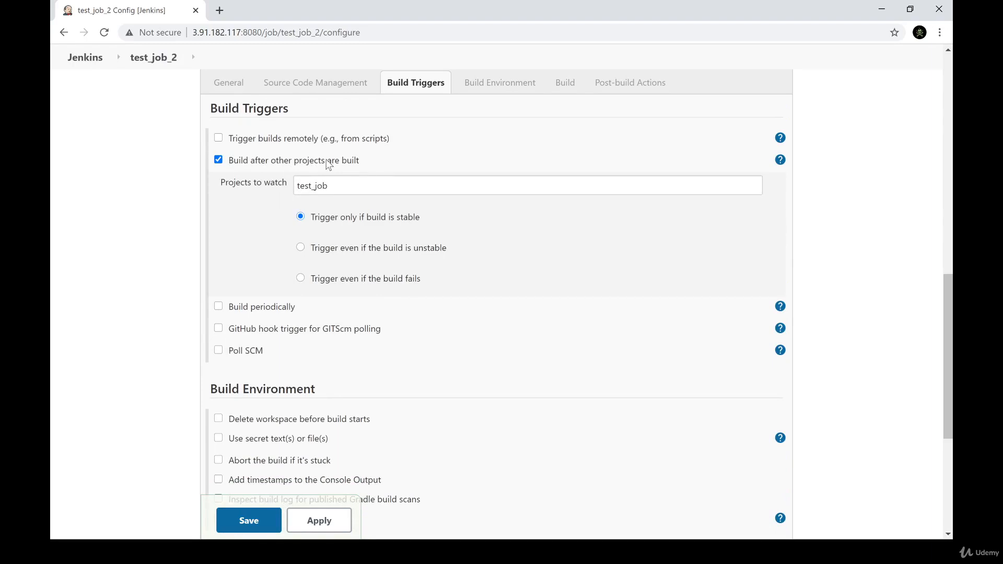
pyautogui.click(328, 162)
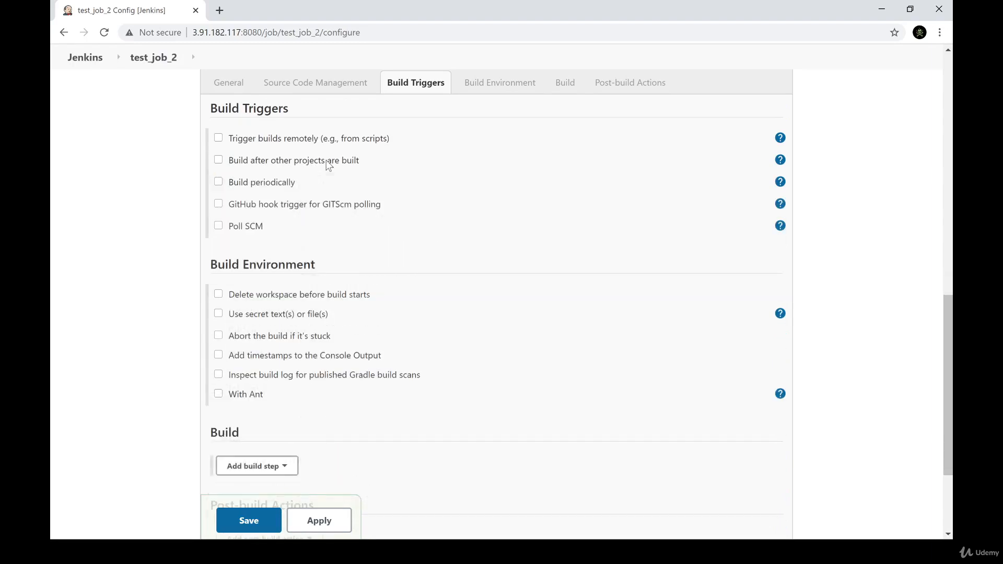
pyautogui.click(253, 186)
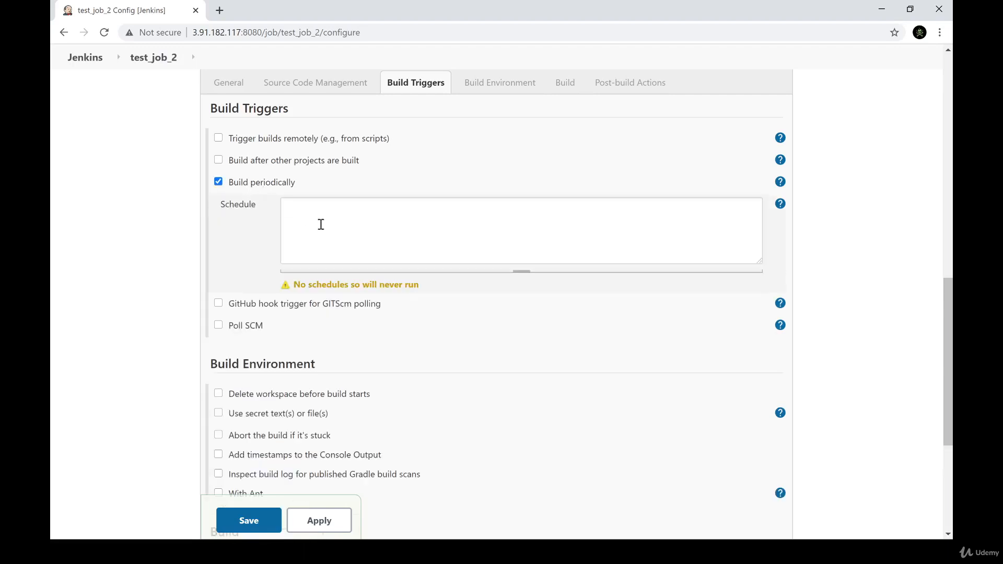
# Show the help for the Schedule field and set the schedule to * * * * *
pyautogui.click(515, 237)
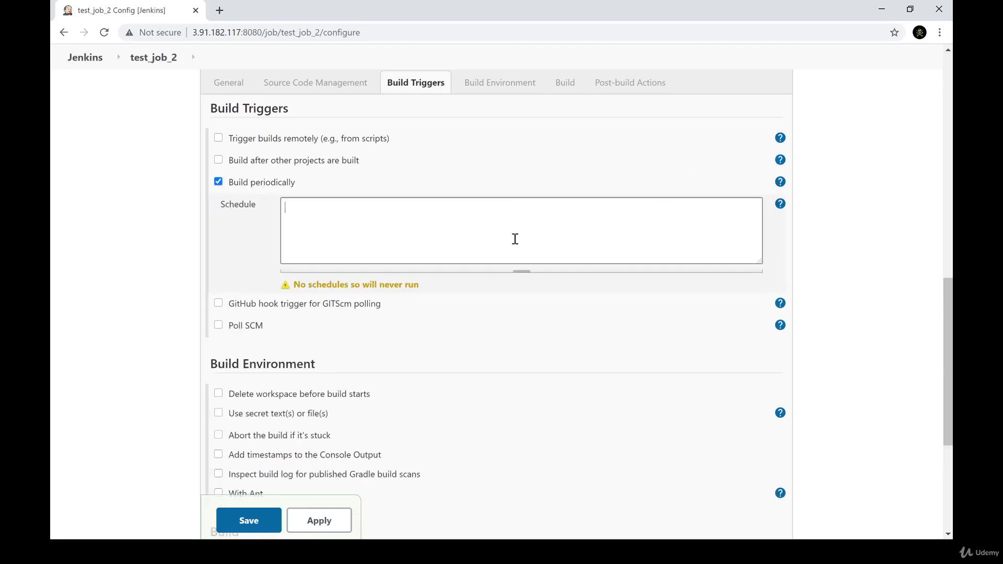
pyautogui.click(782, 208)
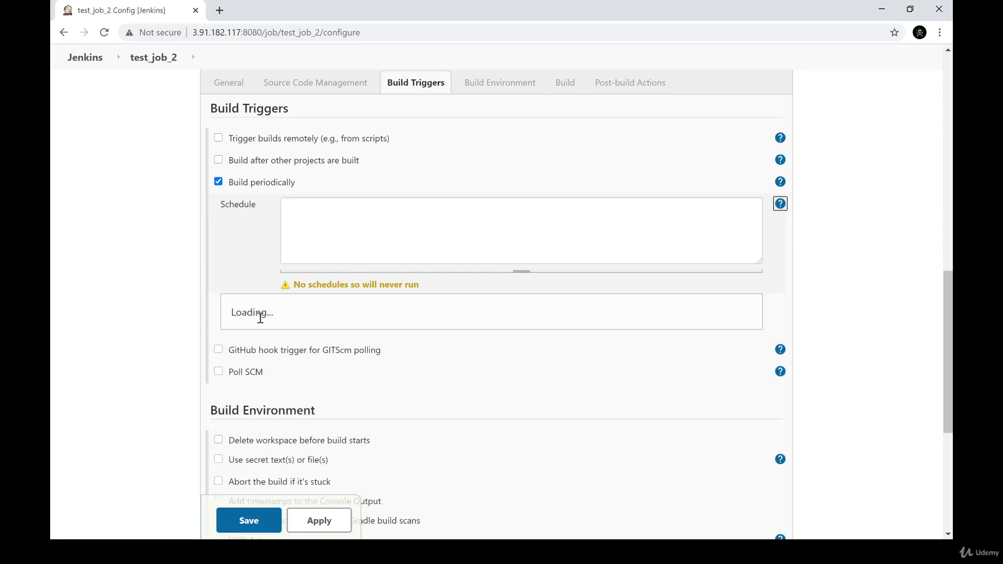
pyautogui.click(290, 226)
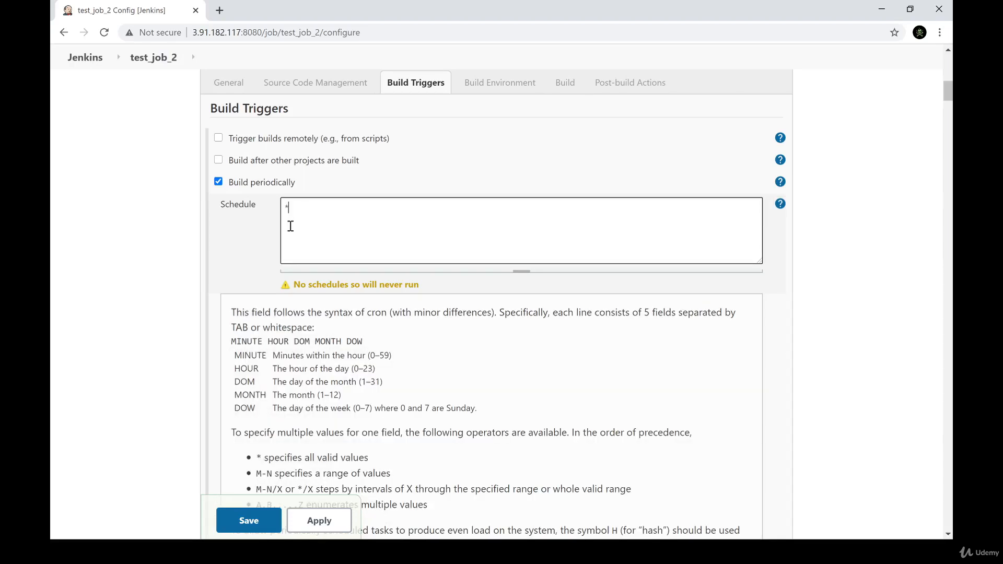
pyautogui.write('* * * * *')
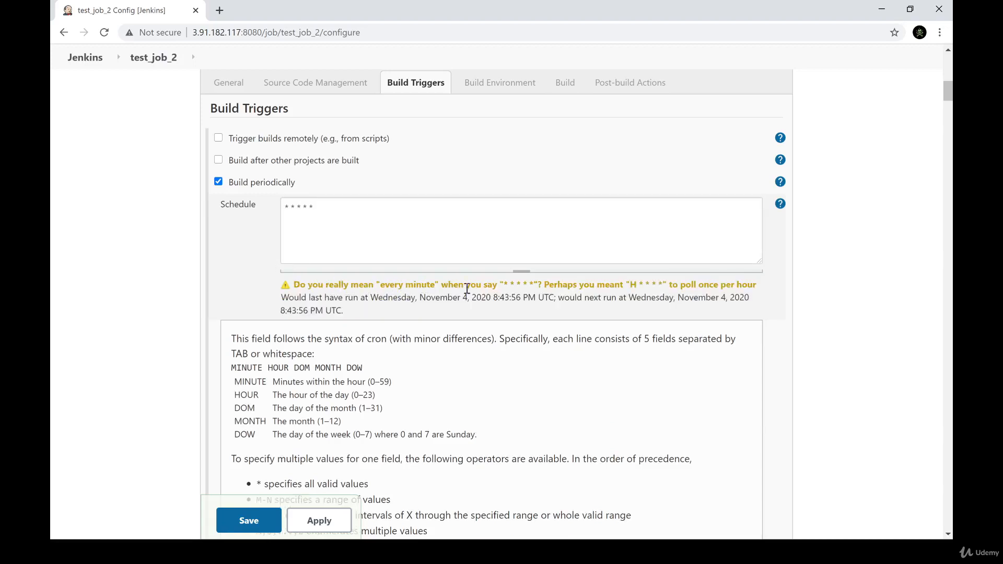
# Examine the suggested once-per-hour schedule syntax and clear the Schedule field
pyautogui.moveTo(505, 286); pyautogui.dragTo(549, 286)
pyautogui.moveTo(626, 285); pyautogui.dragTo(759, 285)
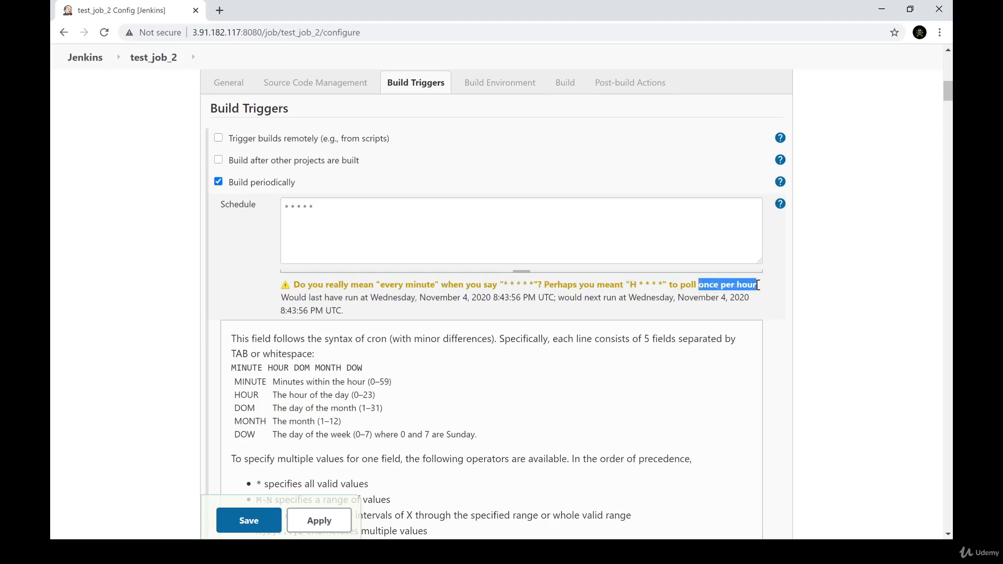
pyautogui.click(450, 311)
pyautogui.click(338, 237)
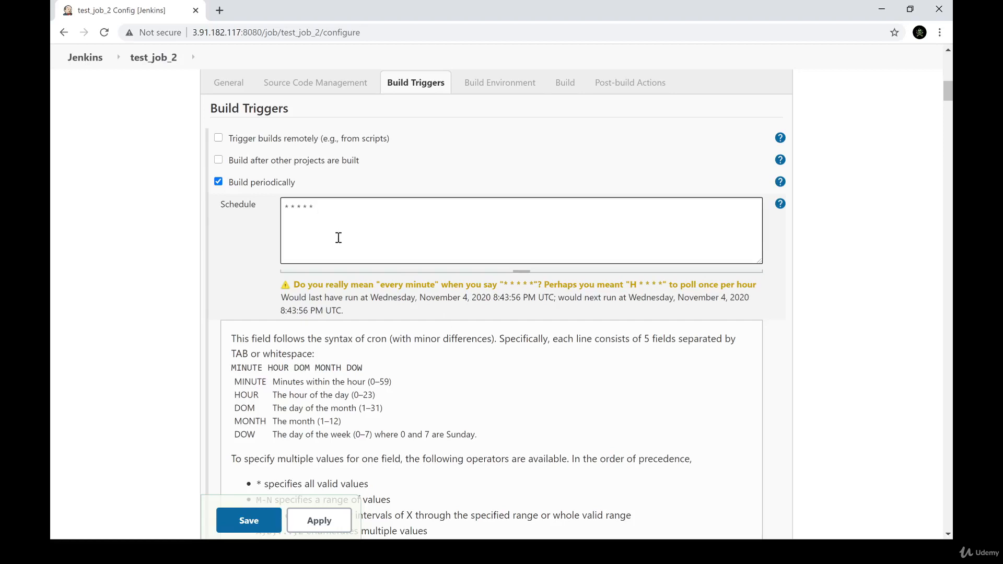
pyautogui.moveTo(312, 208); pyautogui.dragTo(274, 214)
pyautogui.press('BackSpace')
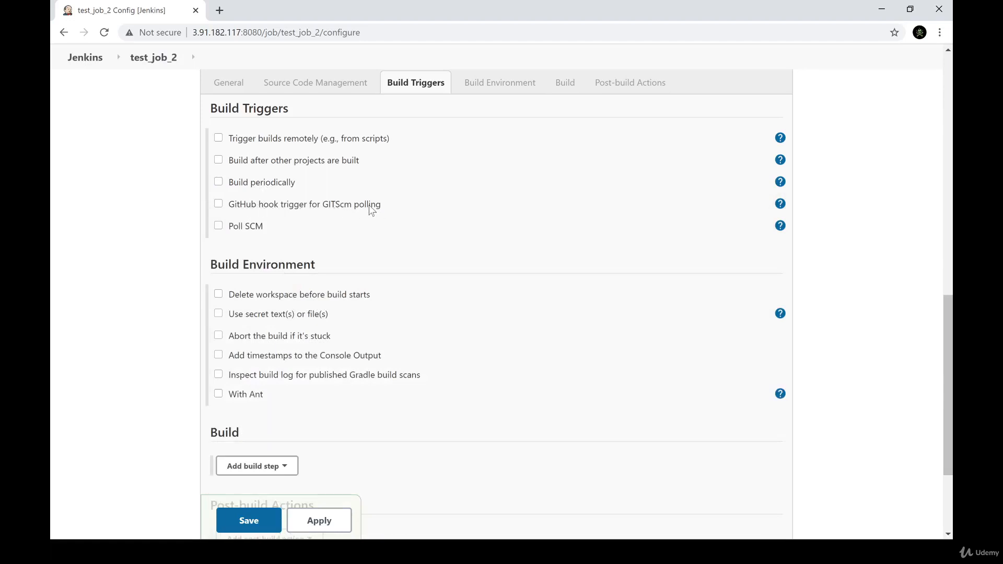
# Show the help for "GitHub hook trigger for GITScm polling" and examine how it relates to the Source Code Management section
pyautogui.click(780, 204)
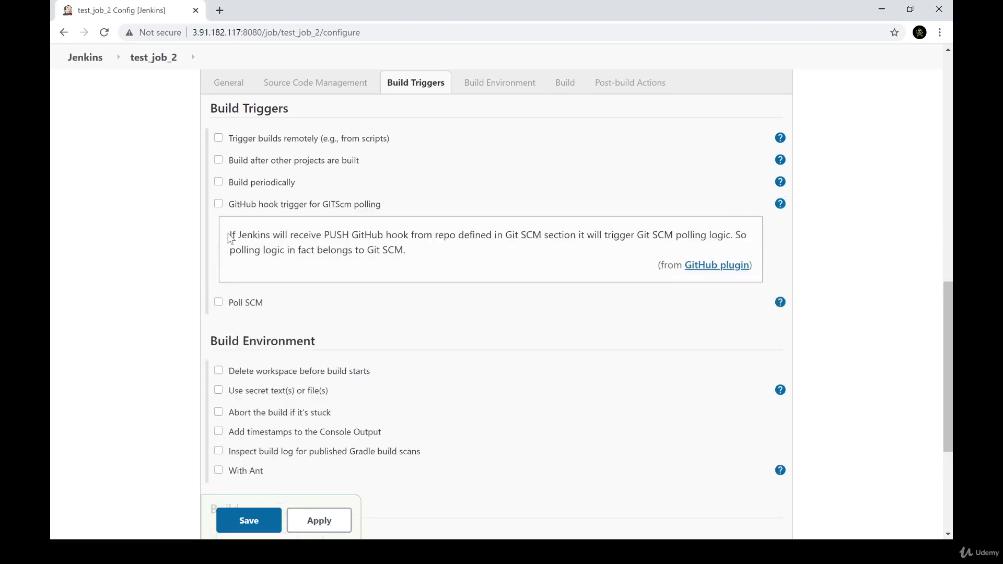
pyautogui.moveTo(231, 239); pyautogui.dragTo(627, 239)
pyautogui.moveTo(506, 237); pyautogui.dragTo(541, 236)
pyautogui.scroll(7, 481, 236)
pyautogui.scroll(-3, 482, 236)
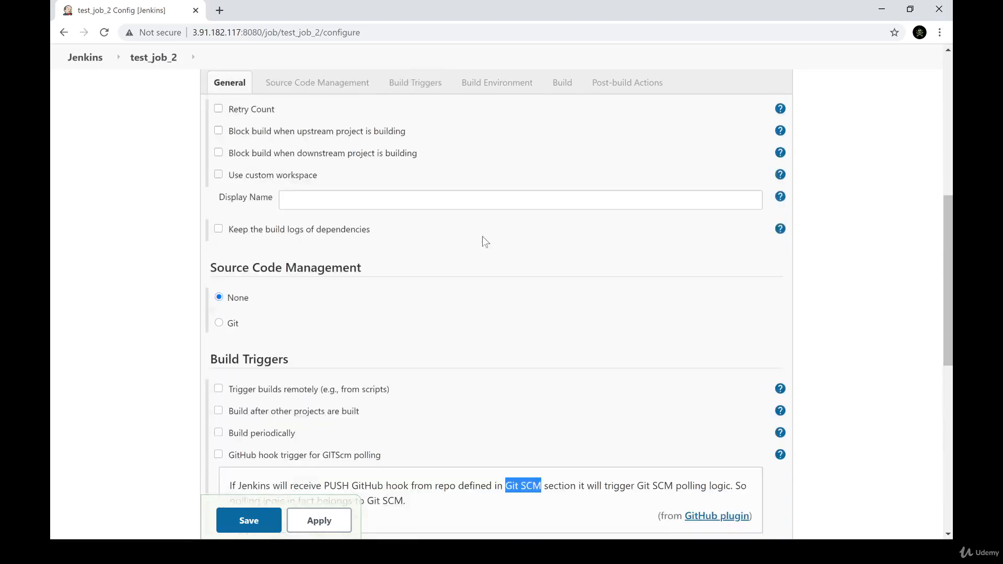
pyautogui.moveTo(211, 206); pyautogui.dragTo(362, 208)
pyautogui.scroll(-2, 454, 293)
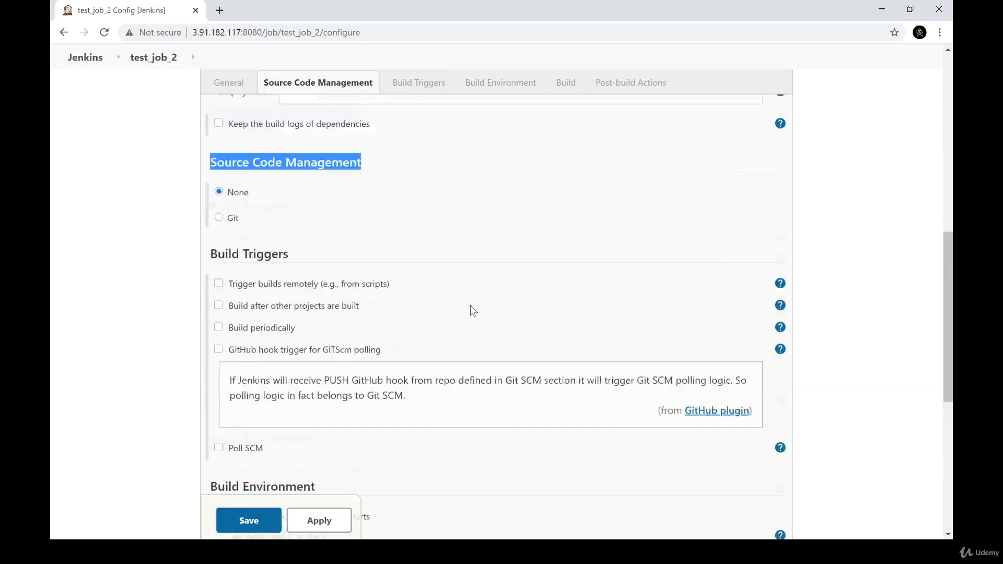
pyautogui.doubleClick(596, 298)
pyautogui.moveTo(600, 295); pyautogui.dragTo(397, 314)
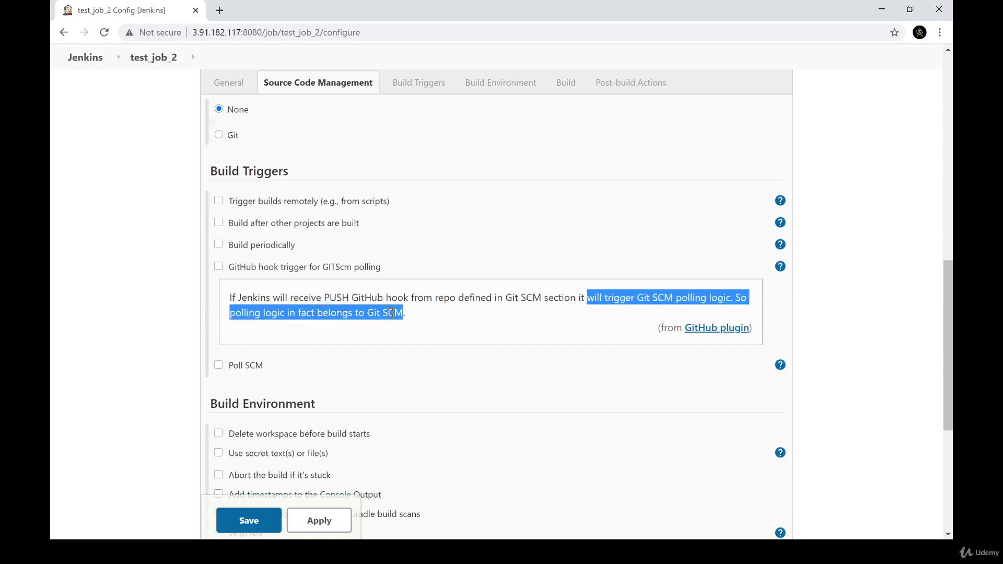
pyautogui.click(394, 312)
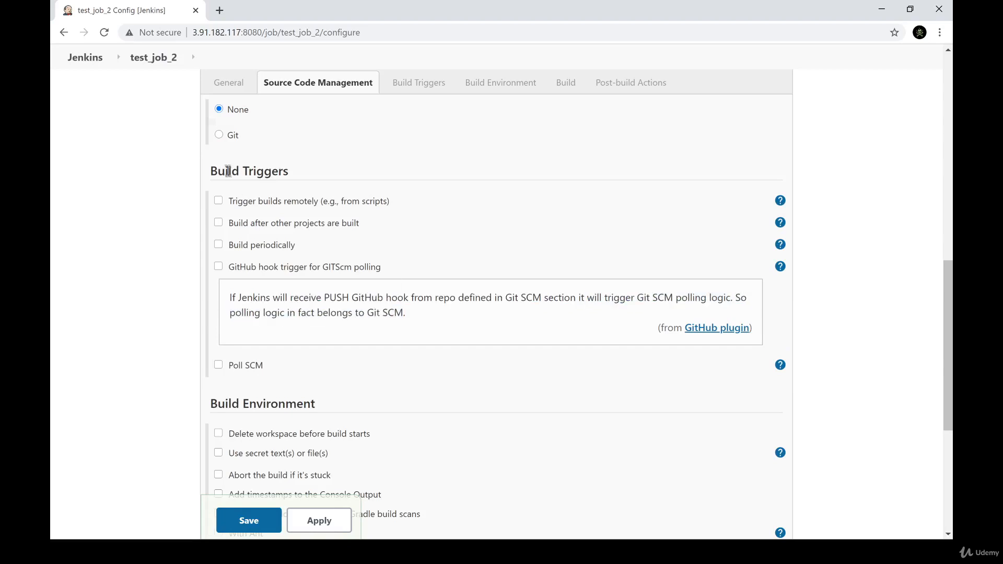
# Review the Source Code Management options above the triggers and close the GitHub hook trigger help
pyautogui.scroll(1, 233, 137)
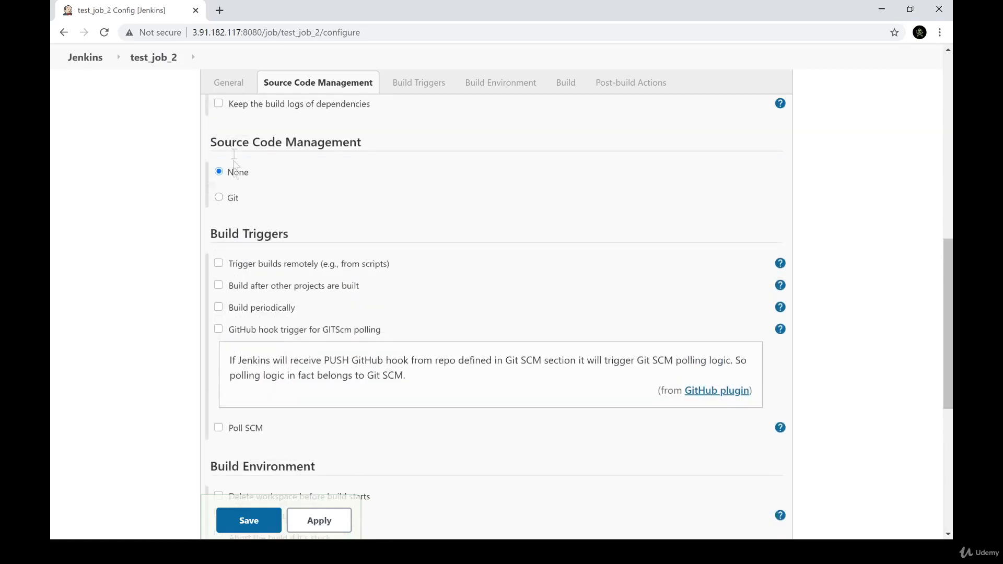
pyautogui.moveTo(275, 137); pyautogui.dragTo(286, 182)
pyautogui.click(255, 144)
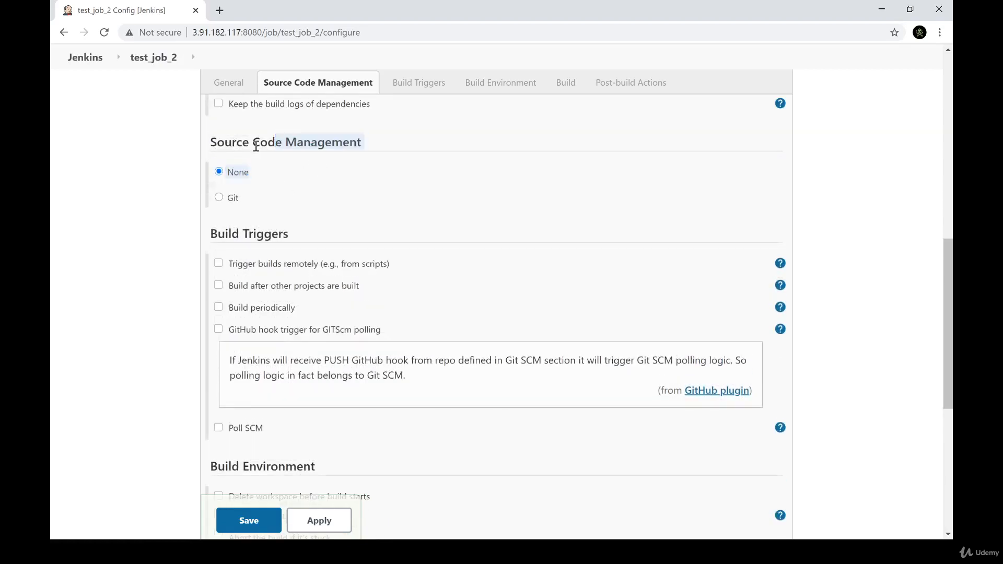
pyautogui.scroll(-2, 330, 167)
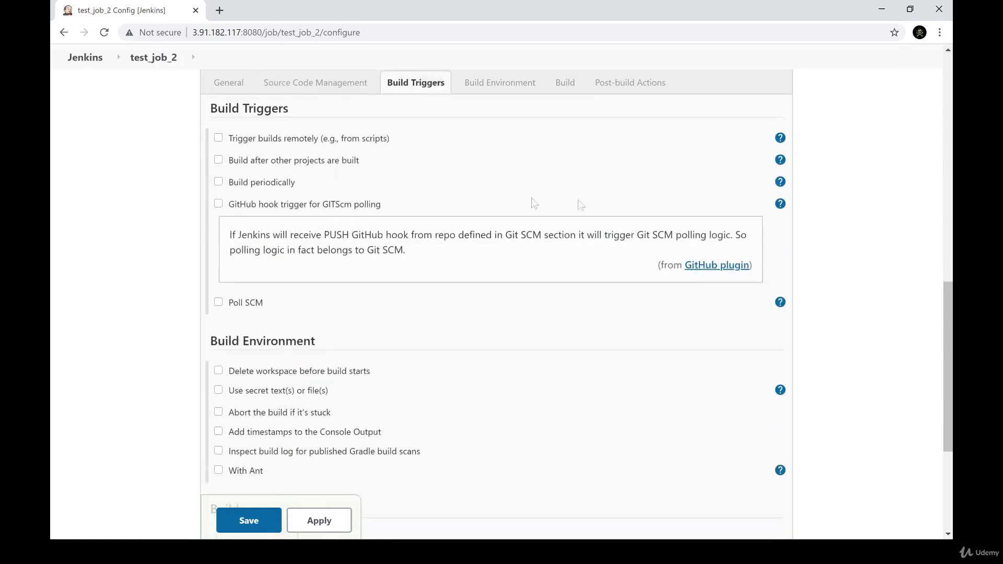
pyautogui.click(781, 203)
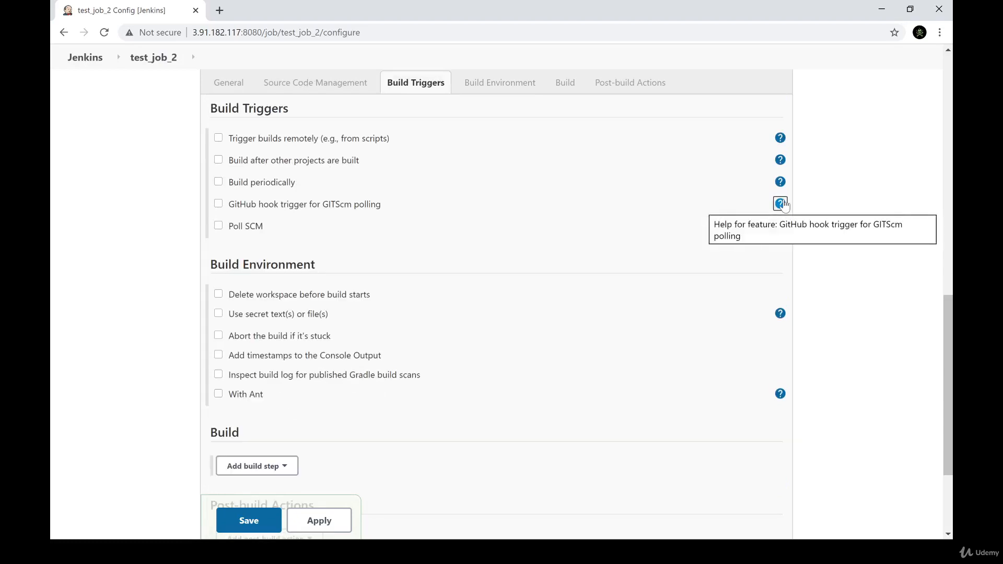
# Enable "GitHub hook trigger for GITScm polling" and select Git under Source Code Management for test_job_2
pyautogui.click(264, 208)
pyautogui.scroll(4, 257, 220)
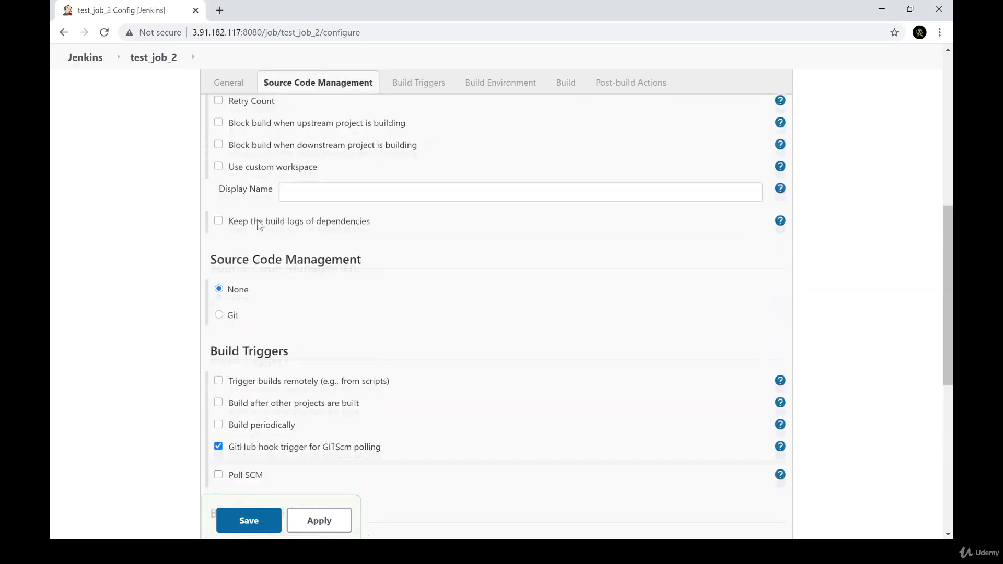
pyautogui.click(233, 325)
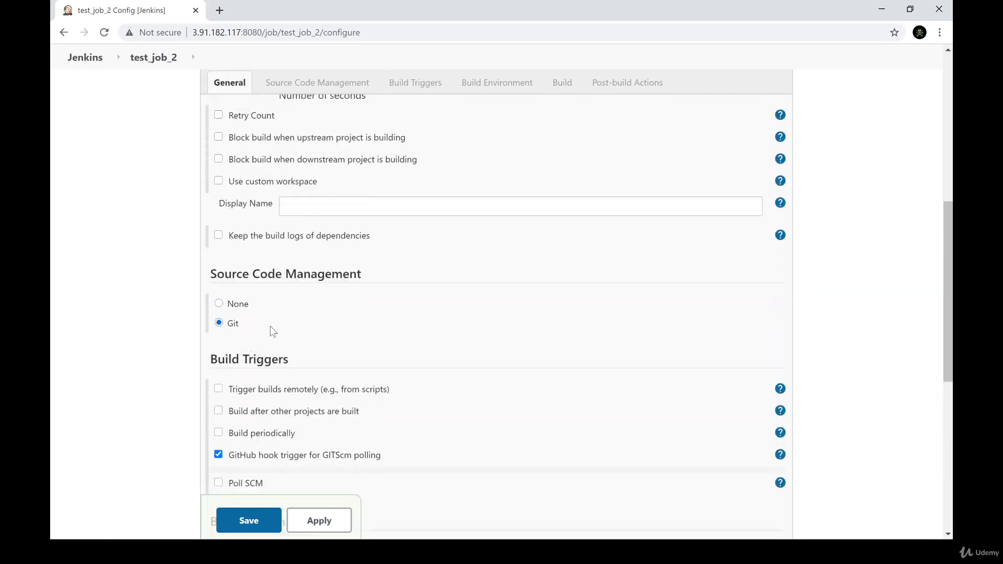
pyautogui.scroll(-2, 271, 328)
pyautogui.click(389, 240)
pyautogui.scroll(-6, 407, 358)
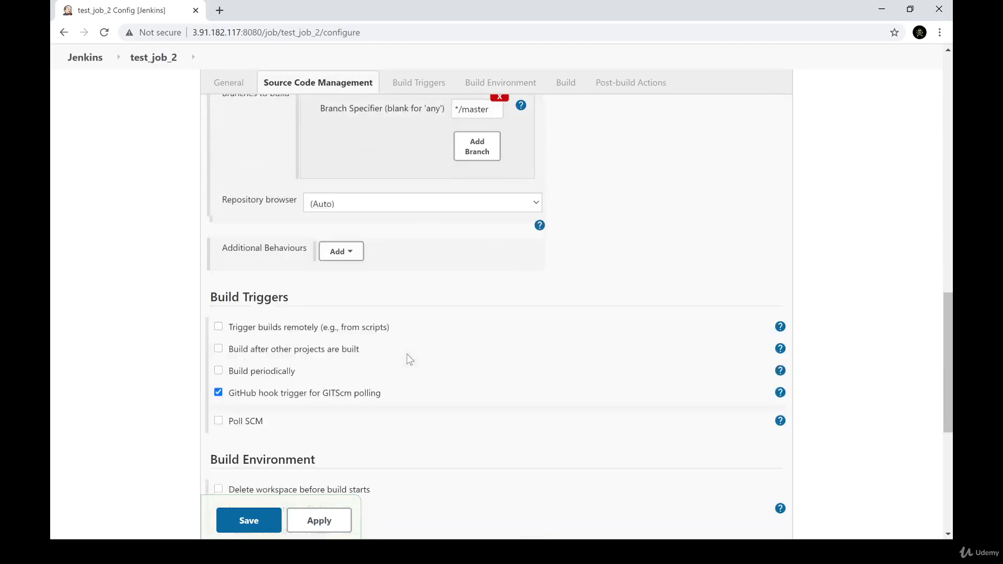
# Highlight the Jenkins host and port in the page address and disable "GitHub hook trigger for GITScm polling"
pyautogui.scroll(2, 412, 360)
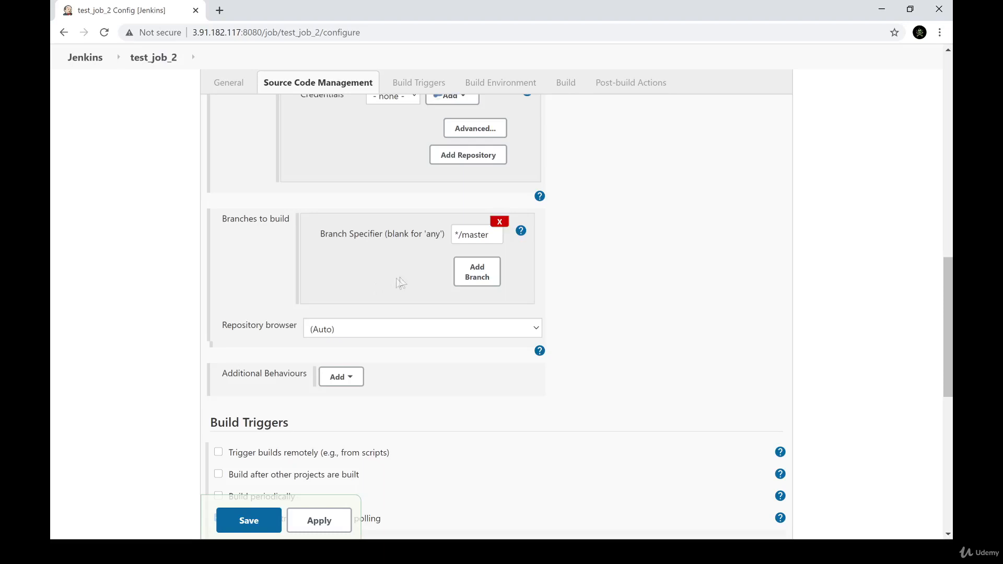
pyautogui.scroll(-5, 400, 277)
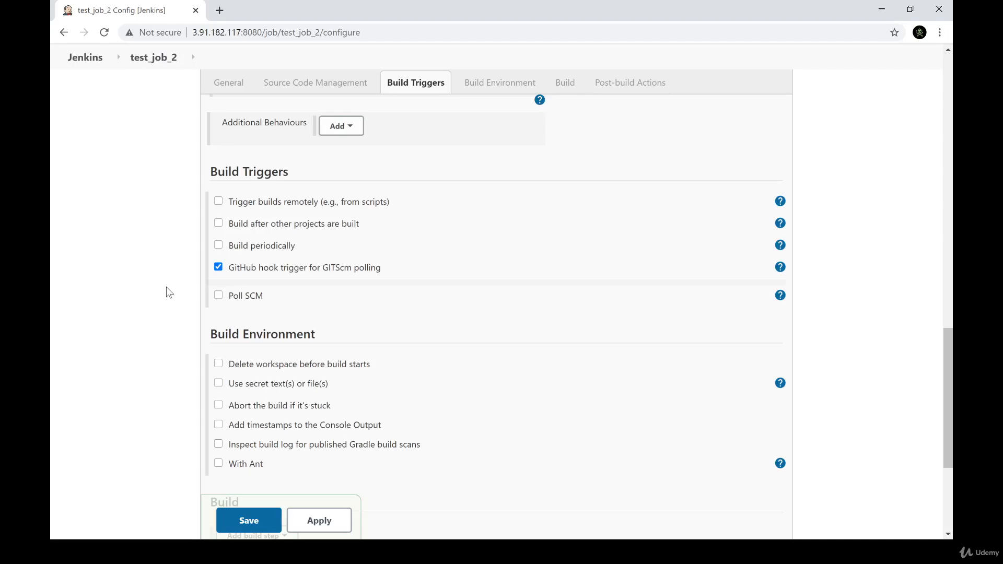
pyautogui.moveTo(262, 33); pyautogui.dragTo(189, 32)
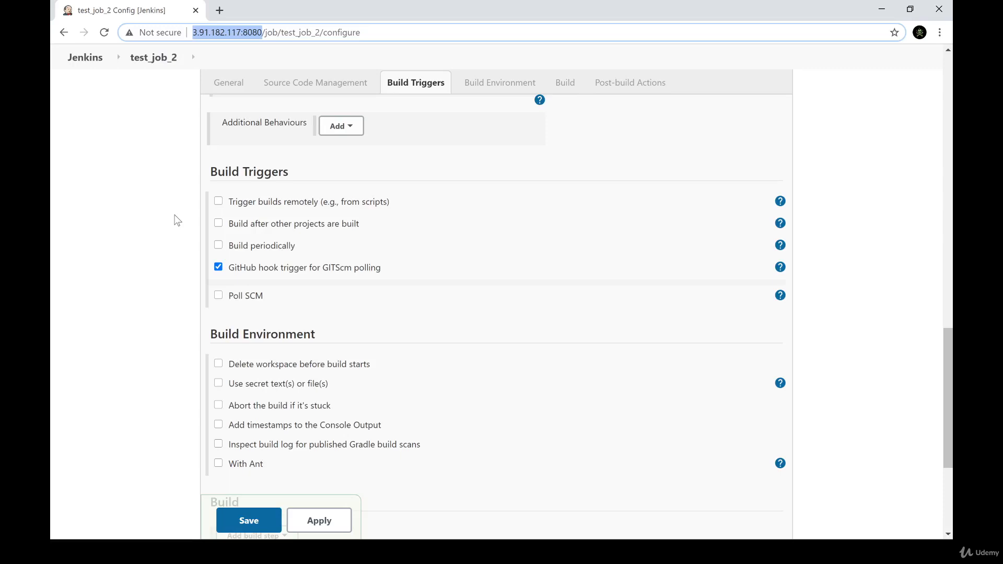
pyautogui.click(255, 272)
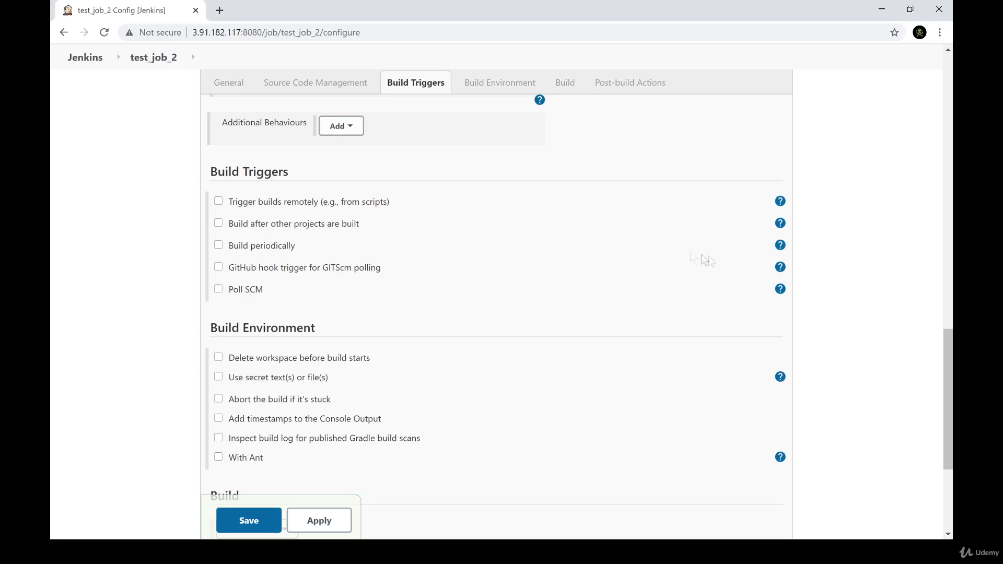
# Show the help for Poll SCM, read its notes on polling cost and push triggers, and close it
pyautogui.click(780, 289)
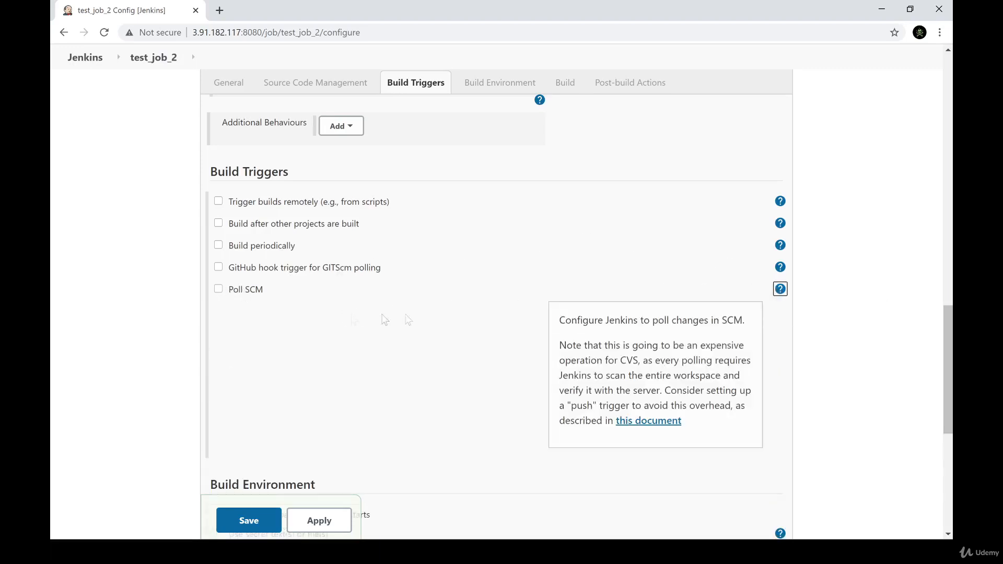
pyautogui.moveTo(559, 320); pyautogui.dragTo(732, 321)
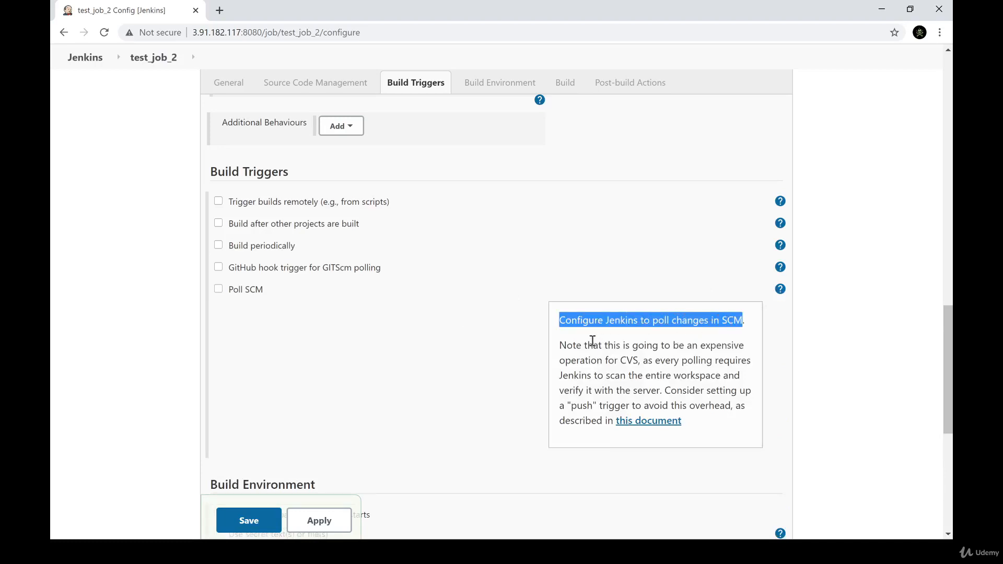
pyautogui.moveTo(561, 347); pyautogui.dragTo(688, 364)
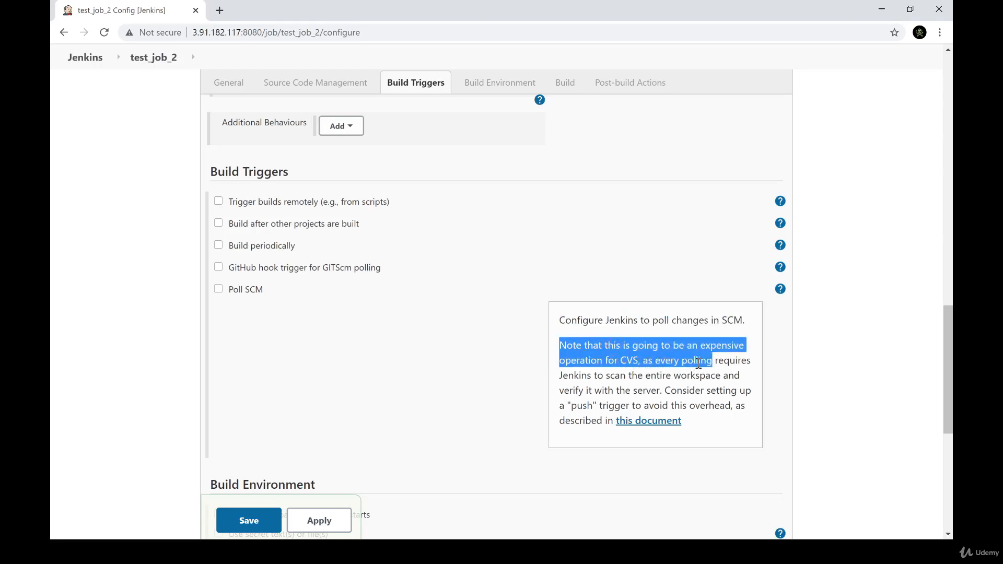
pyautogui.click(663, 379)
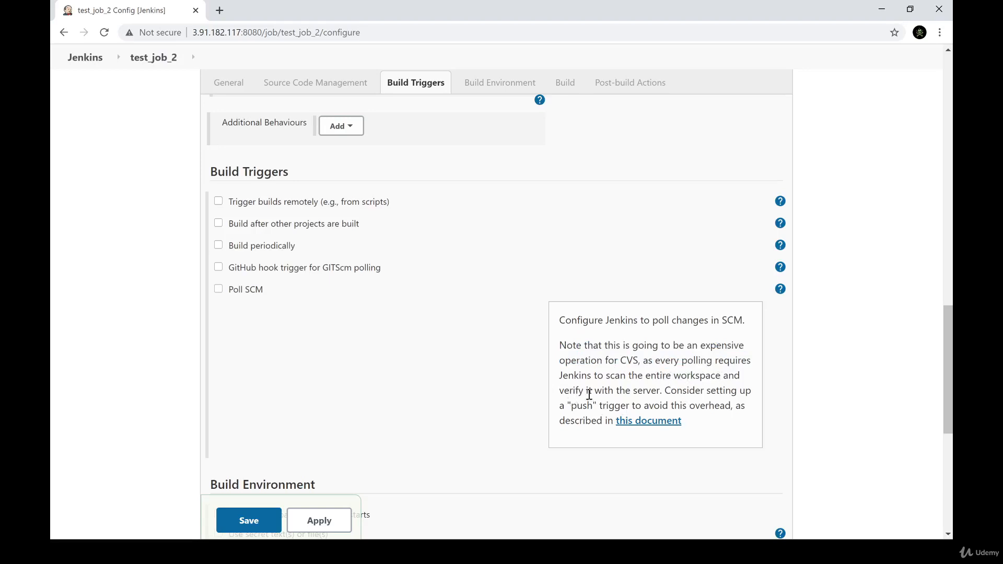
pyautogui.moveTo(589, 395); pyautogui.dragTo(744, 405)
pyautogui.click(736, 405)
pyautogui.click(779, 292)
# Try the Poll SCM trigger and review its empty Schedule field alongside the Git repository settings
pyautogui.click(219, 291)
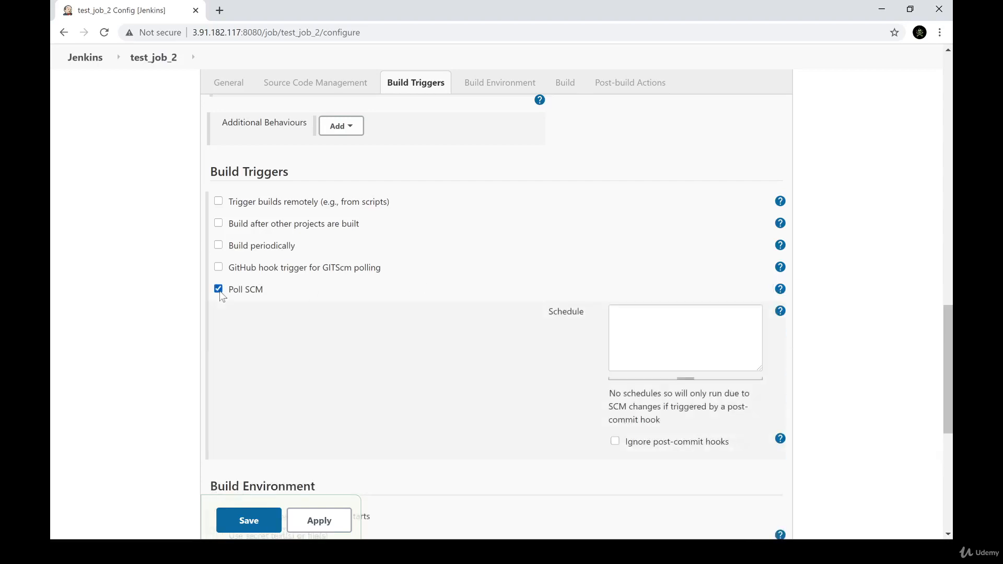
pyautogui.click(636, 332)
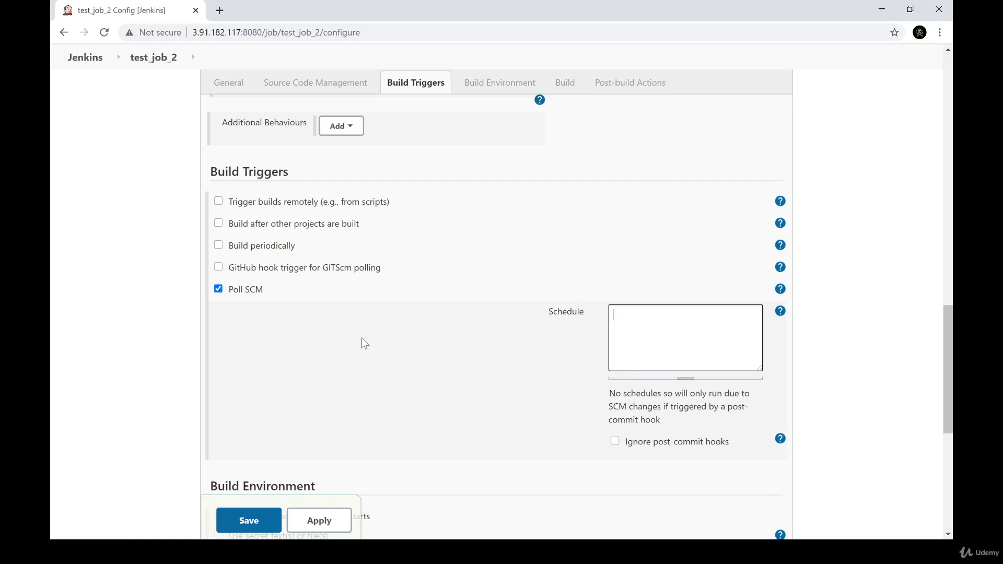
pyautogui.scroll(10, 362, 337)
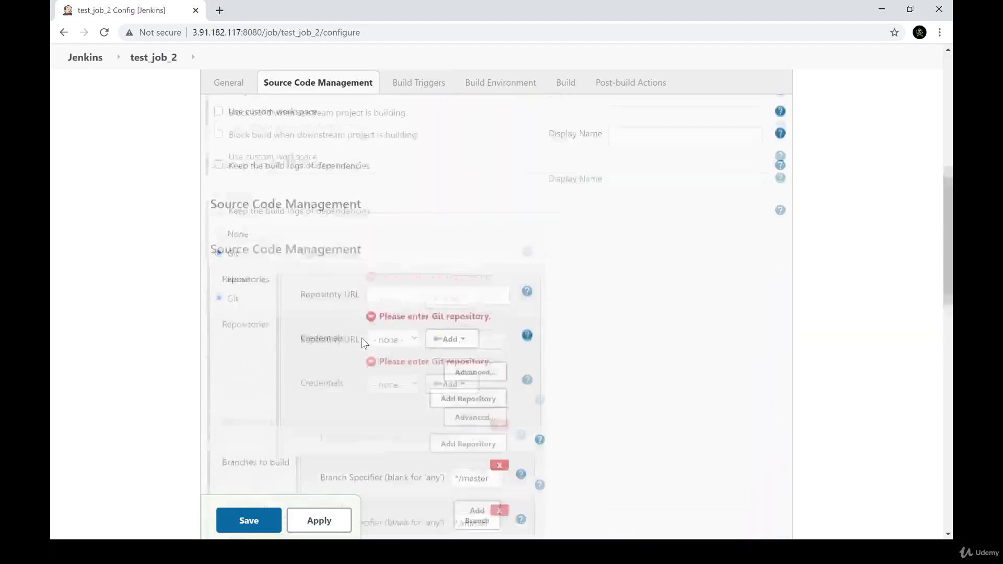
pyautogui.scroll(-15, 360, 347)
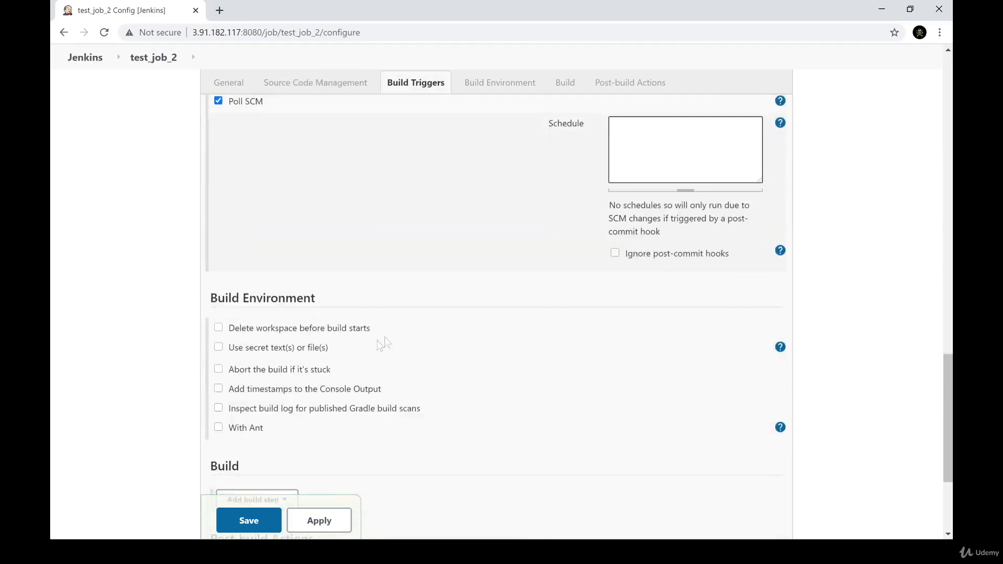
pyautogui.scroll(3, 385, 343)
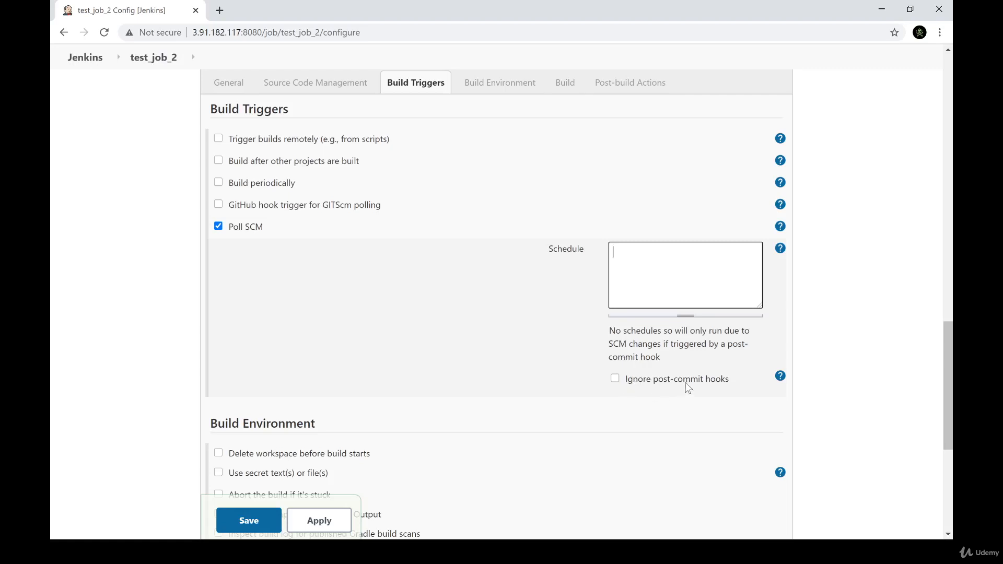
# Read the help for "Ignore post-commit hooks", close it, and disable Poll SCM
pyautogui.click(781, 376)
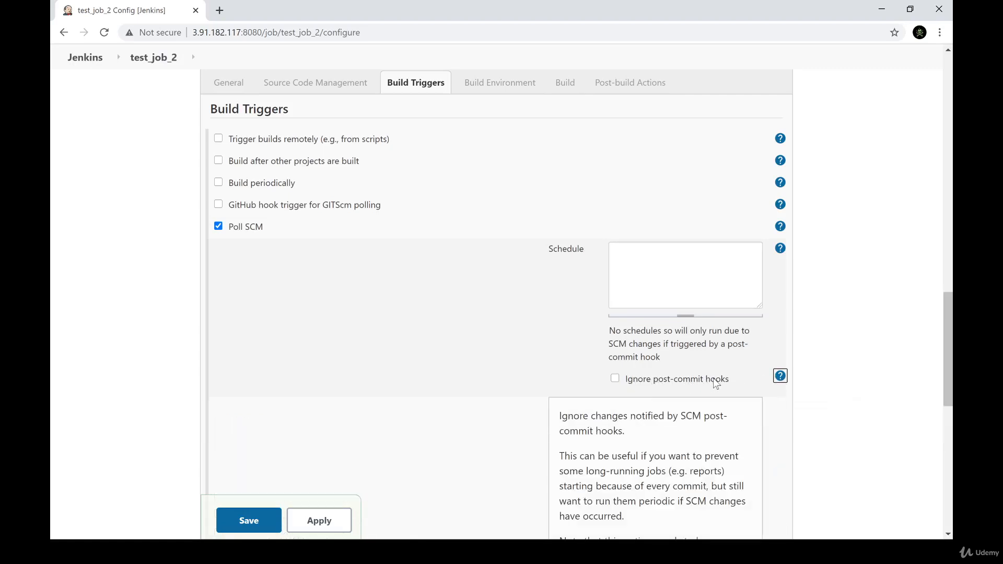
pyautogui.moveTo(561, 417); pyautogui.dragTo(629, 433)
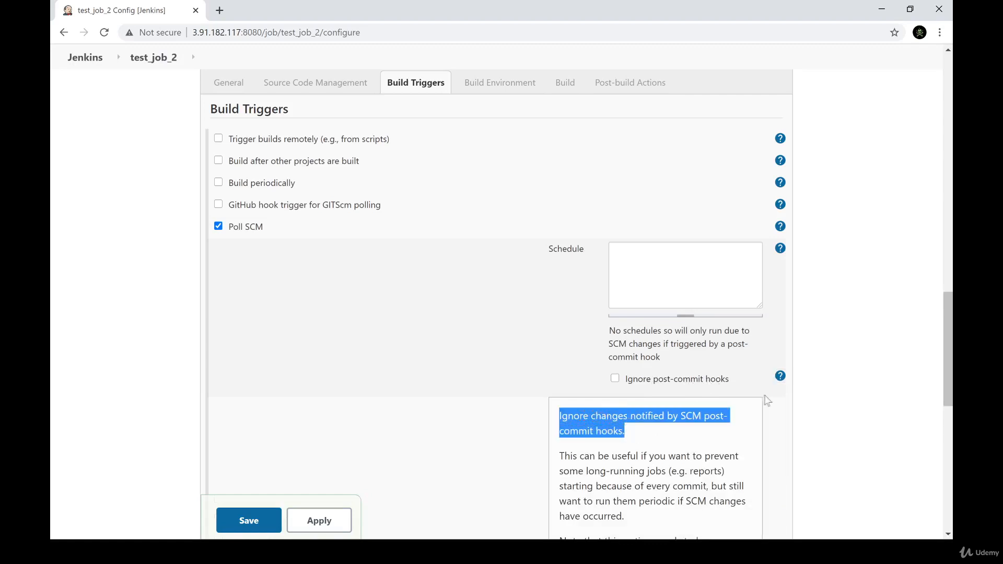
pyautogui.click(675, 440)
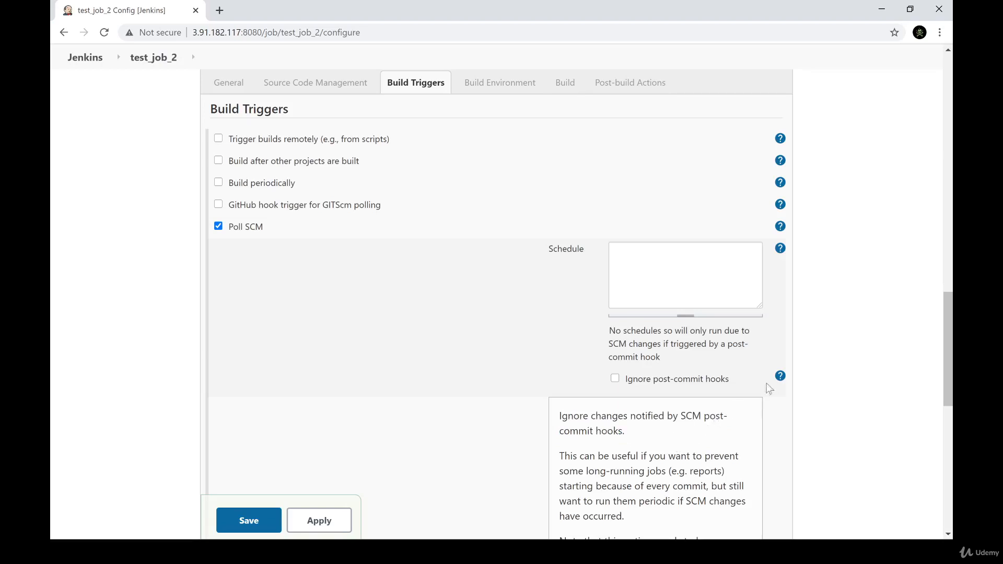
pyautogui.click(781, 377)
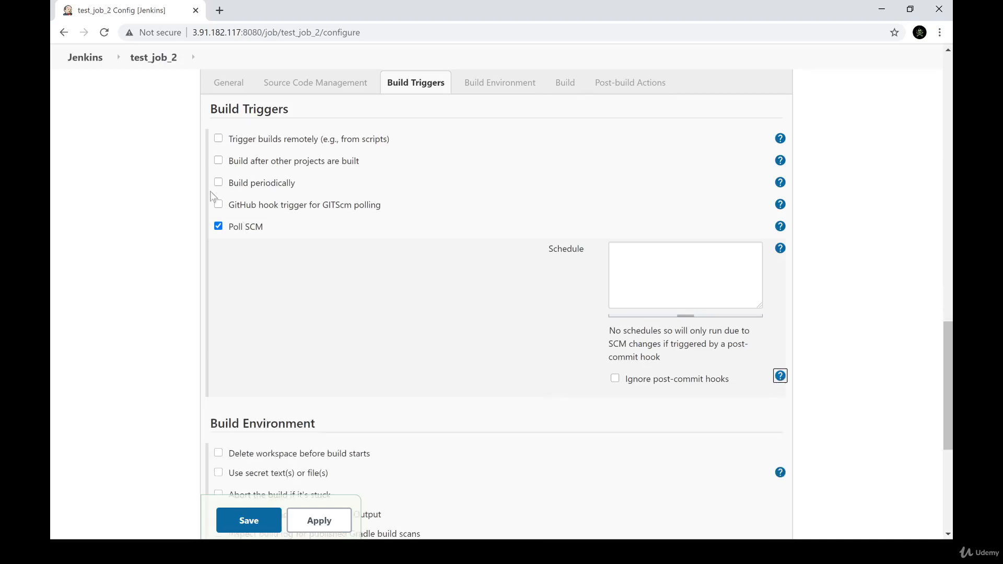
pyautogui.click(218, 226)
pyautogui.scroll(-4, 269, 291)
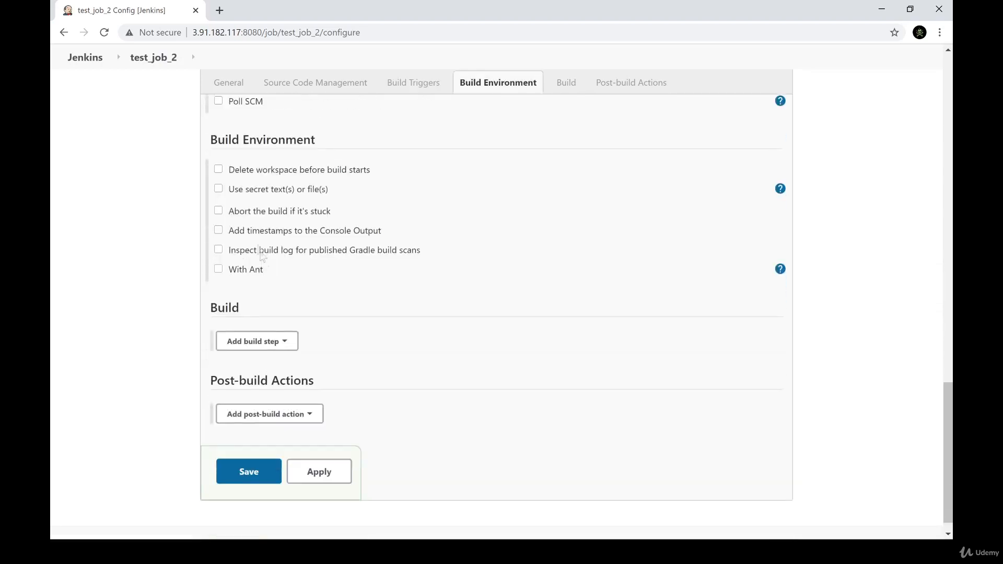